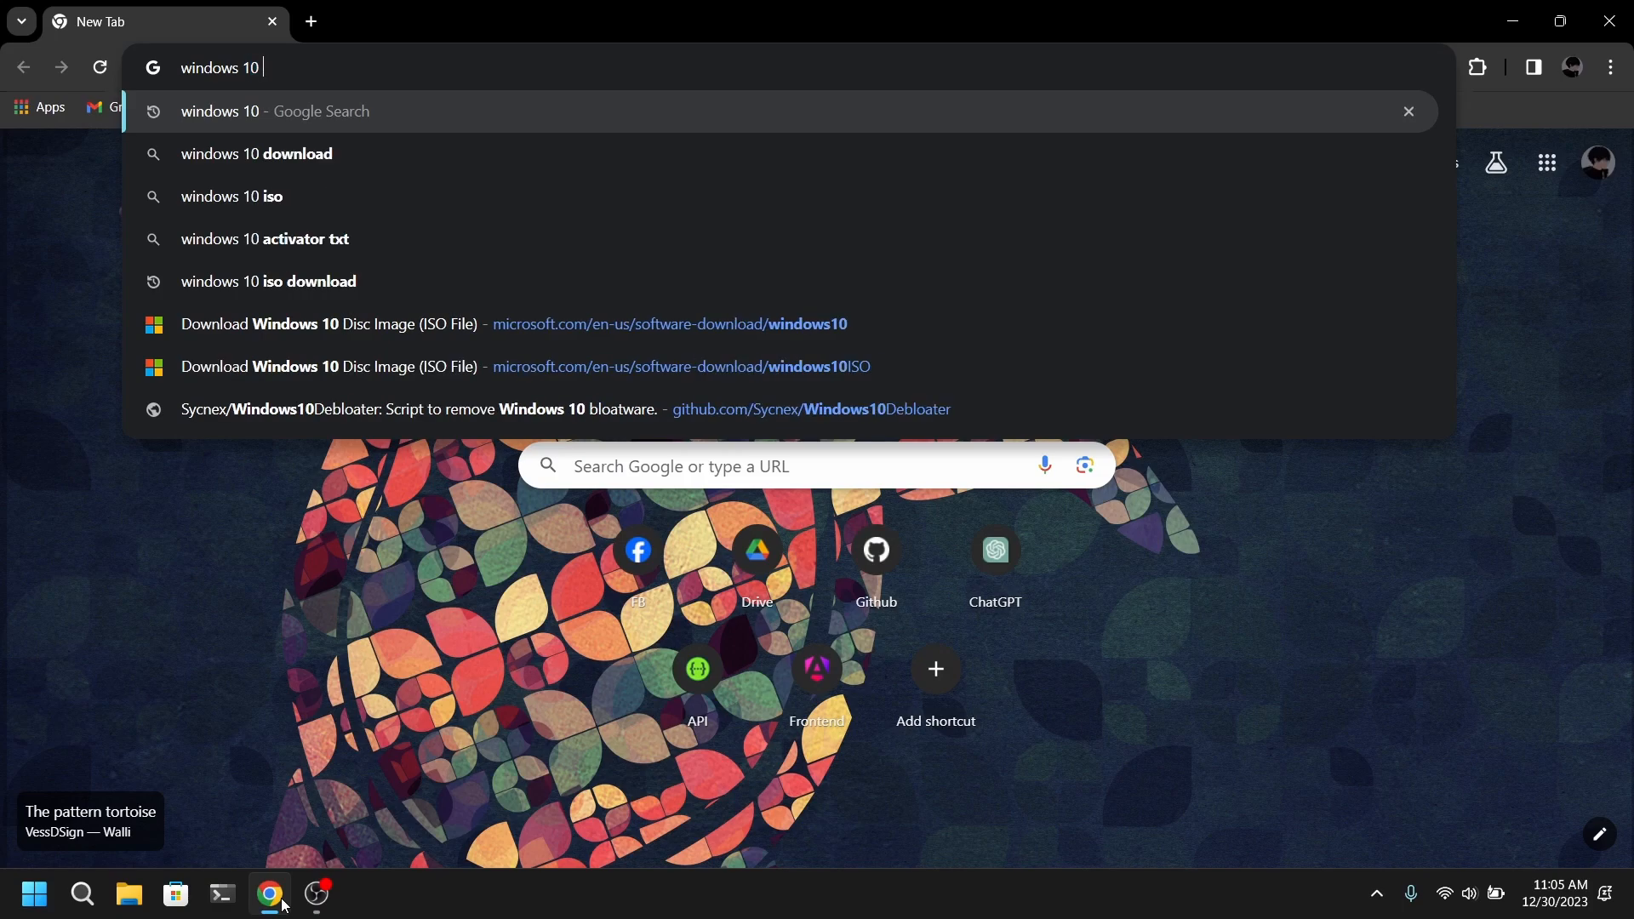
Search Google for "windows 10 download" and open Microsoft's Download Windows 10 Disc Image (ISO File) page
text(downlo)
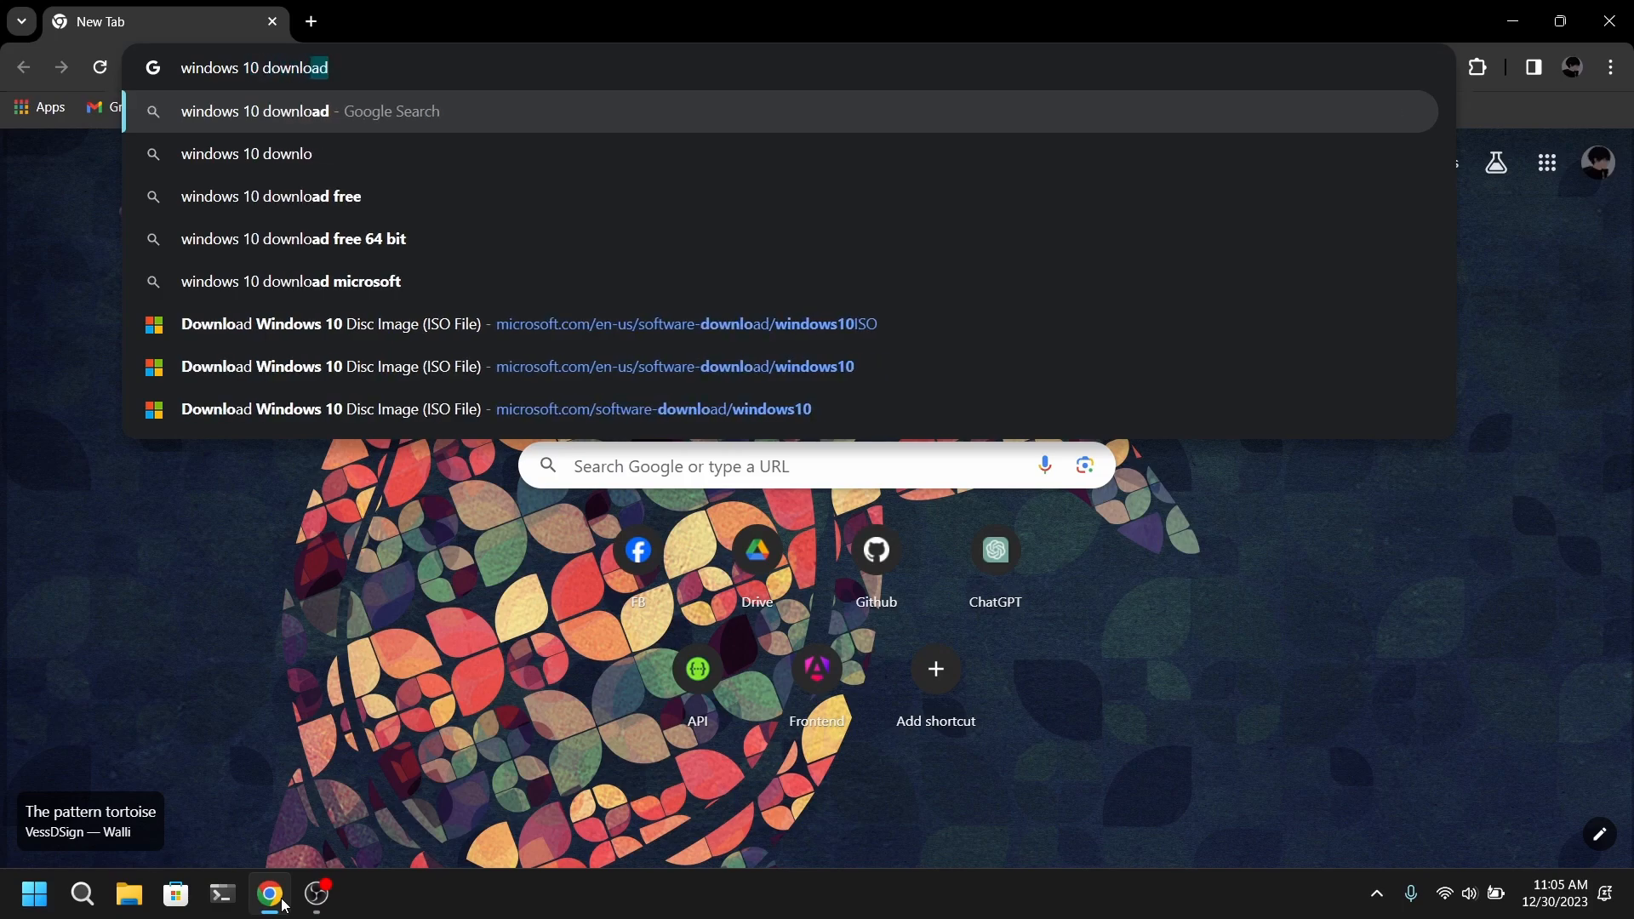
key(Return)
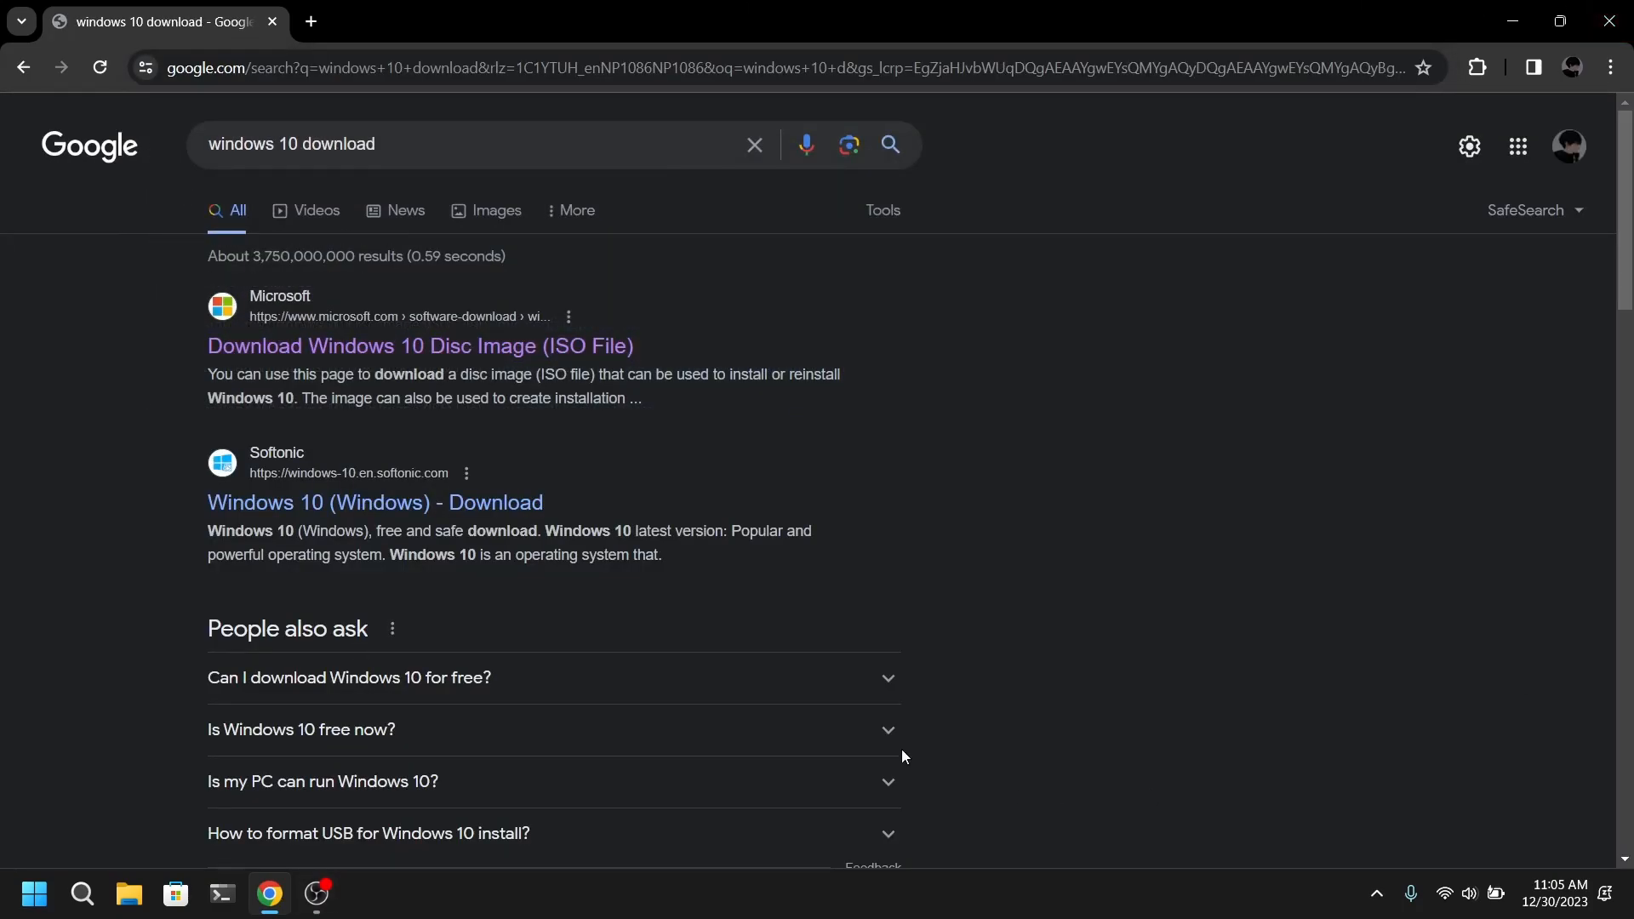
click(545, 352)
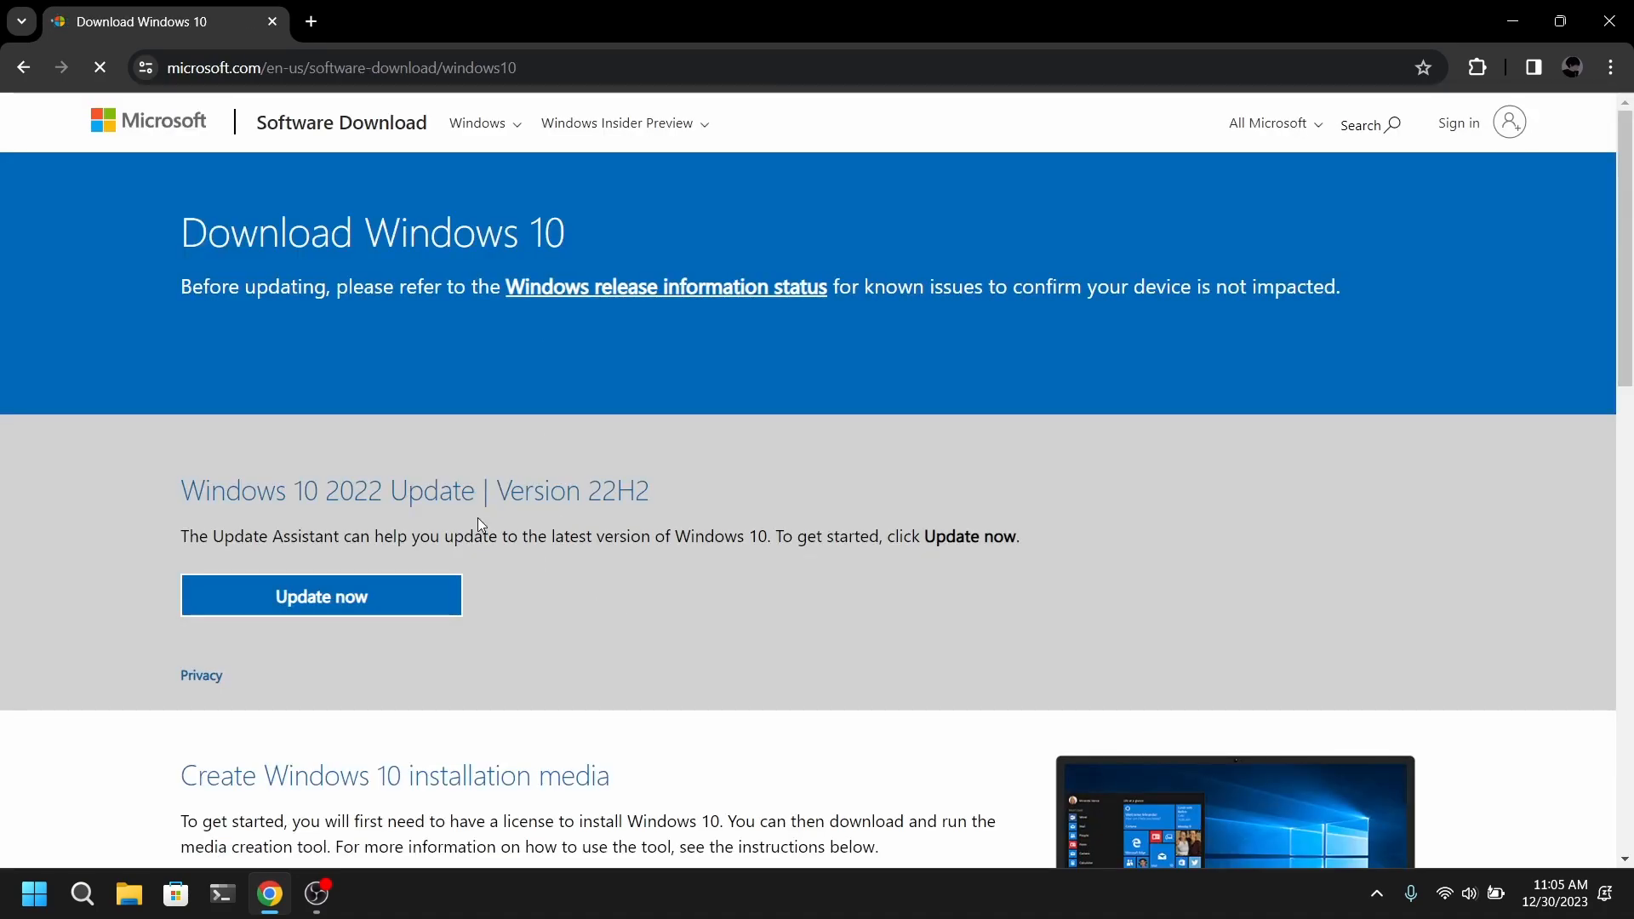
scroll(511, 538, down, 7)
scroll(381, 595, up, 6)
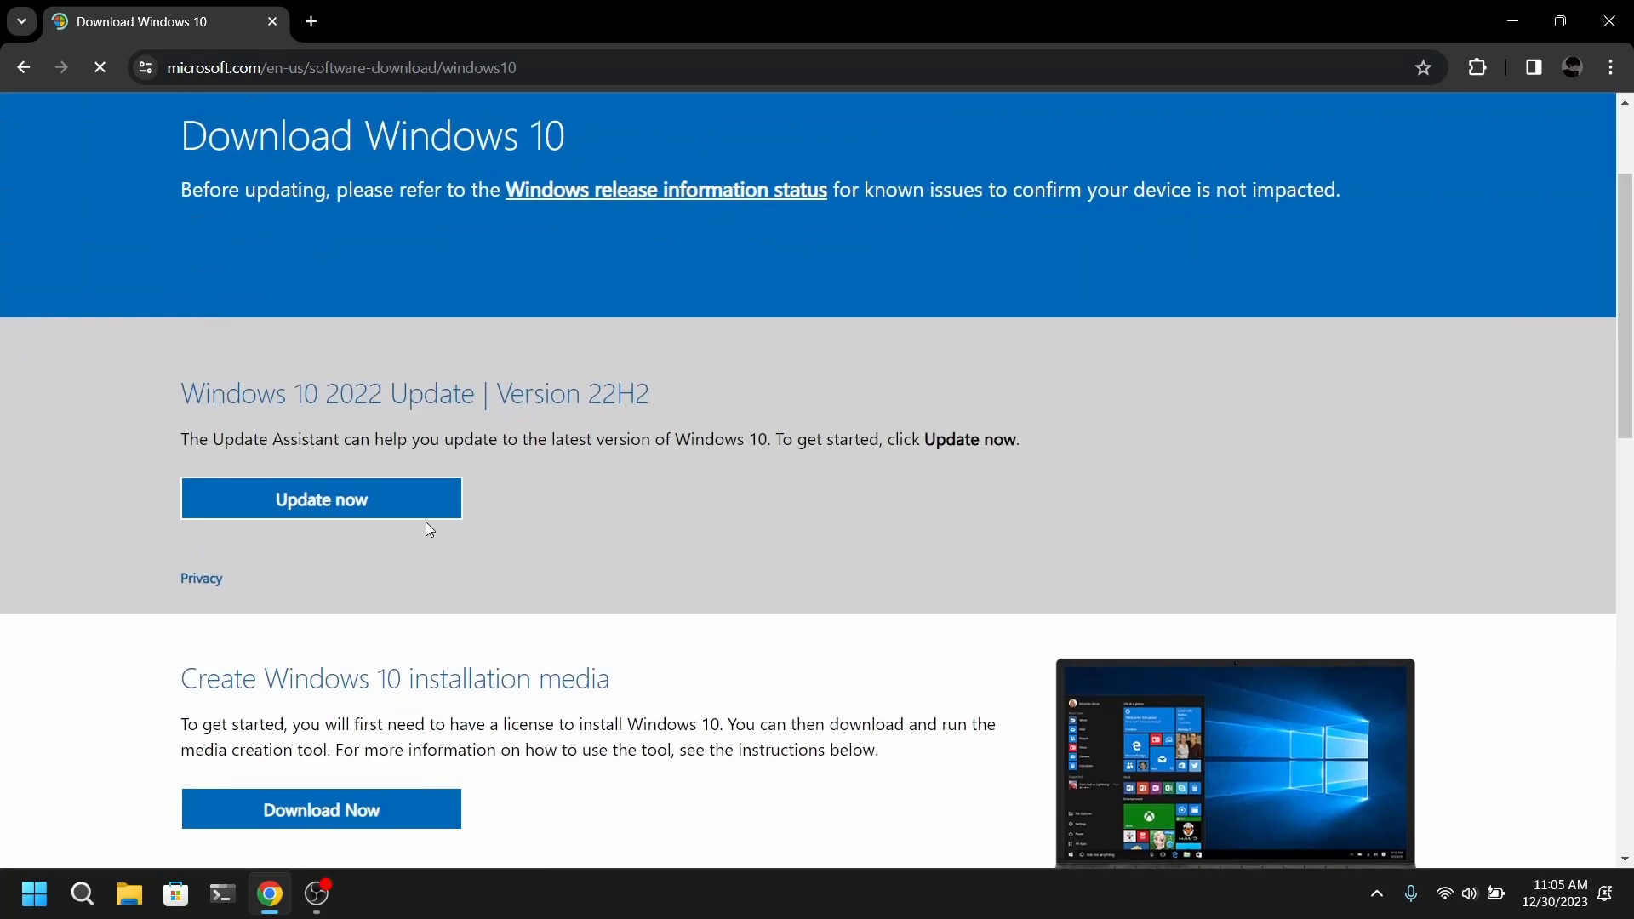
scroll(381, 595, up, 2)
Inspect the page, emulate an iPhone 14 Pro Max with the device toolbar and reload the page
right_click(785, 452)
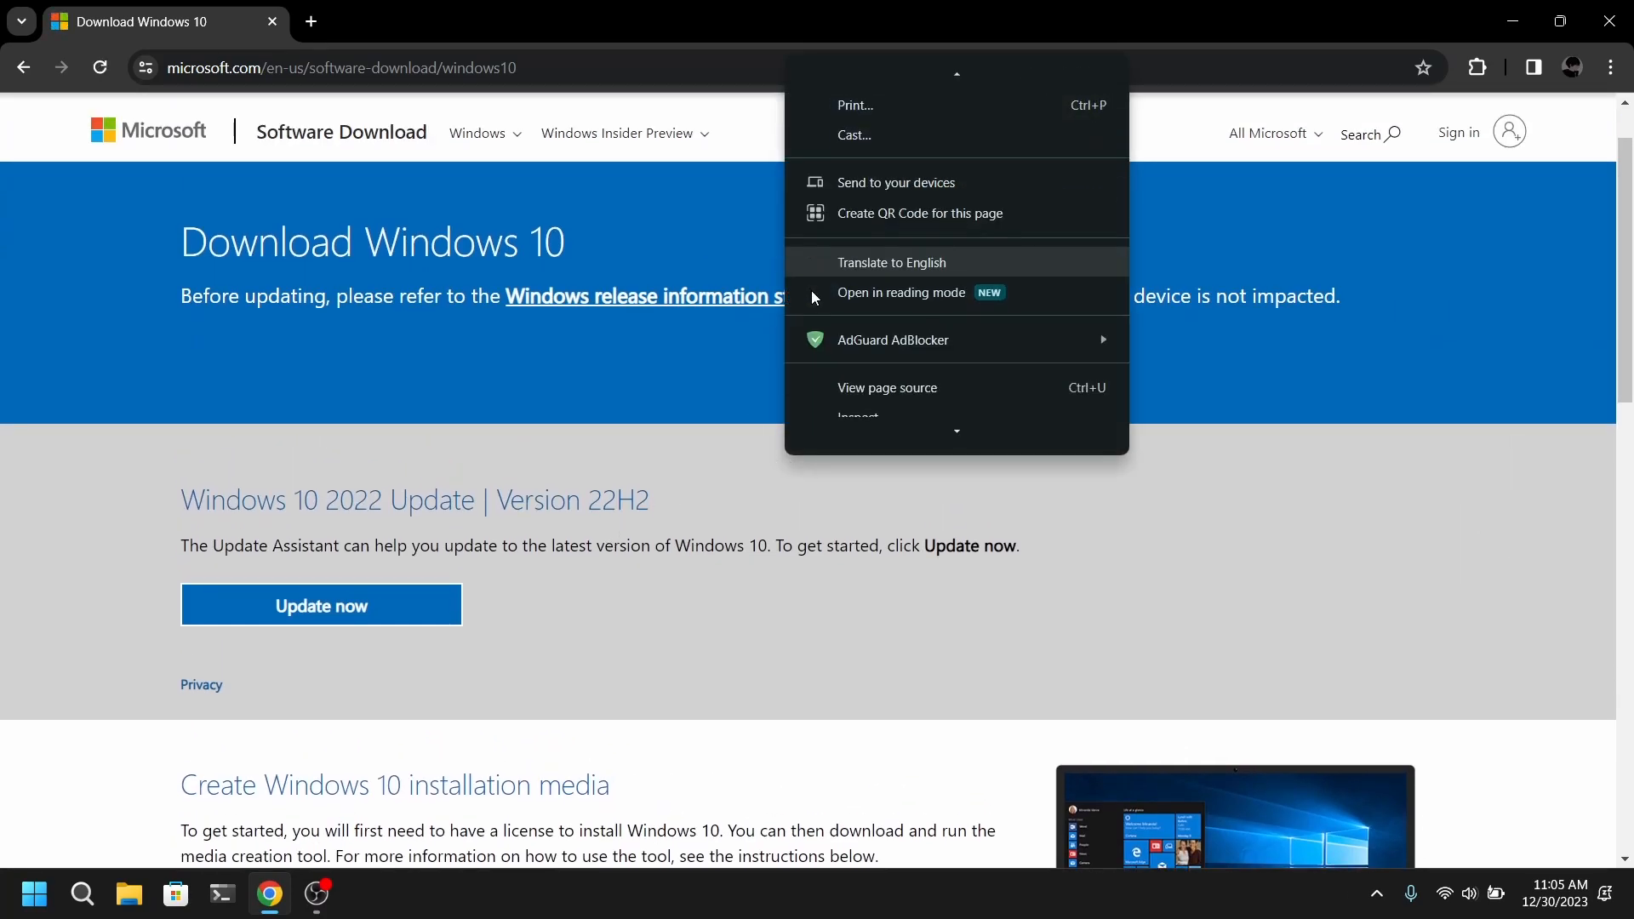
click(911, 439)
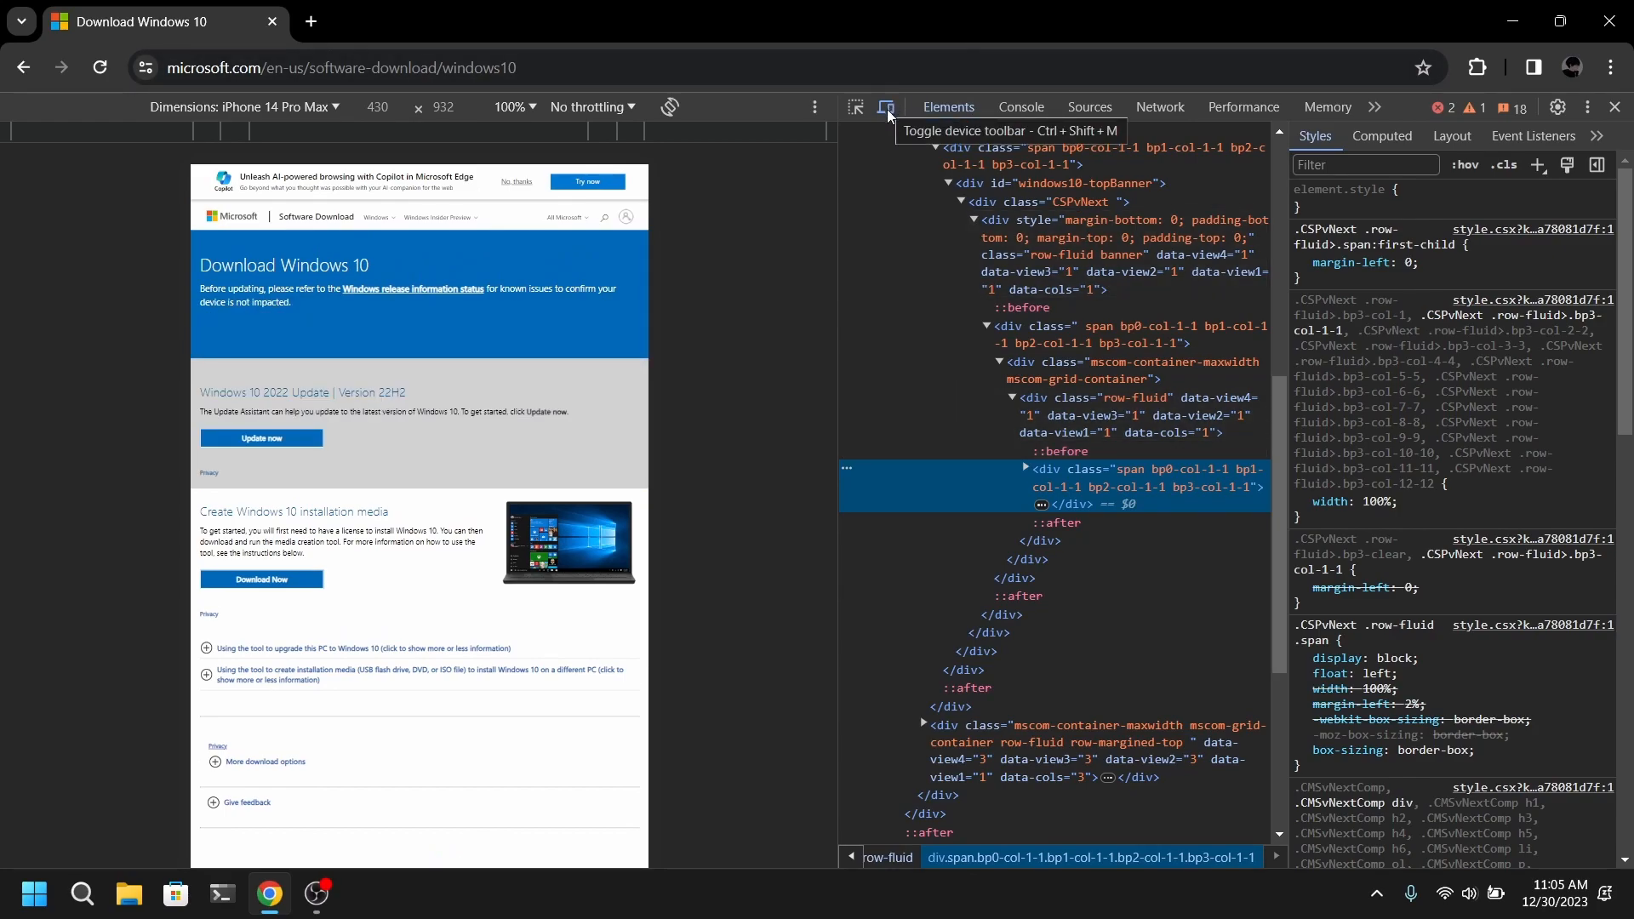
click(336, 108)
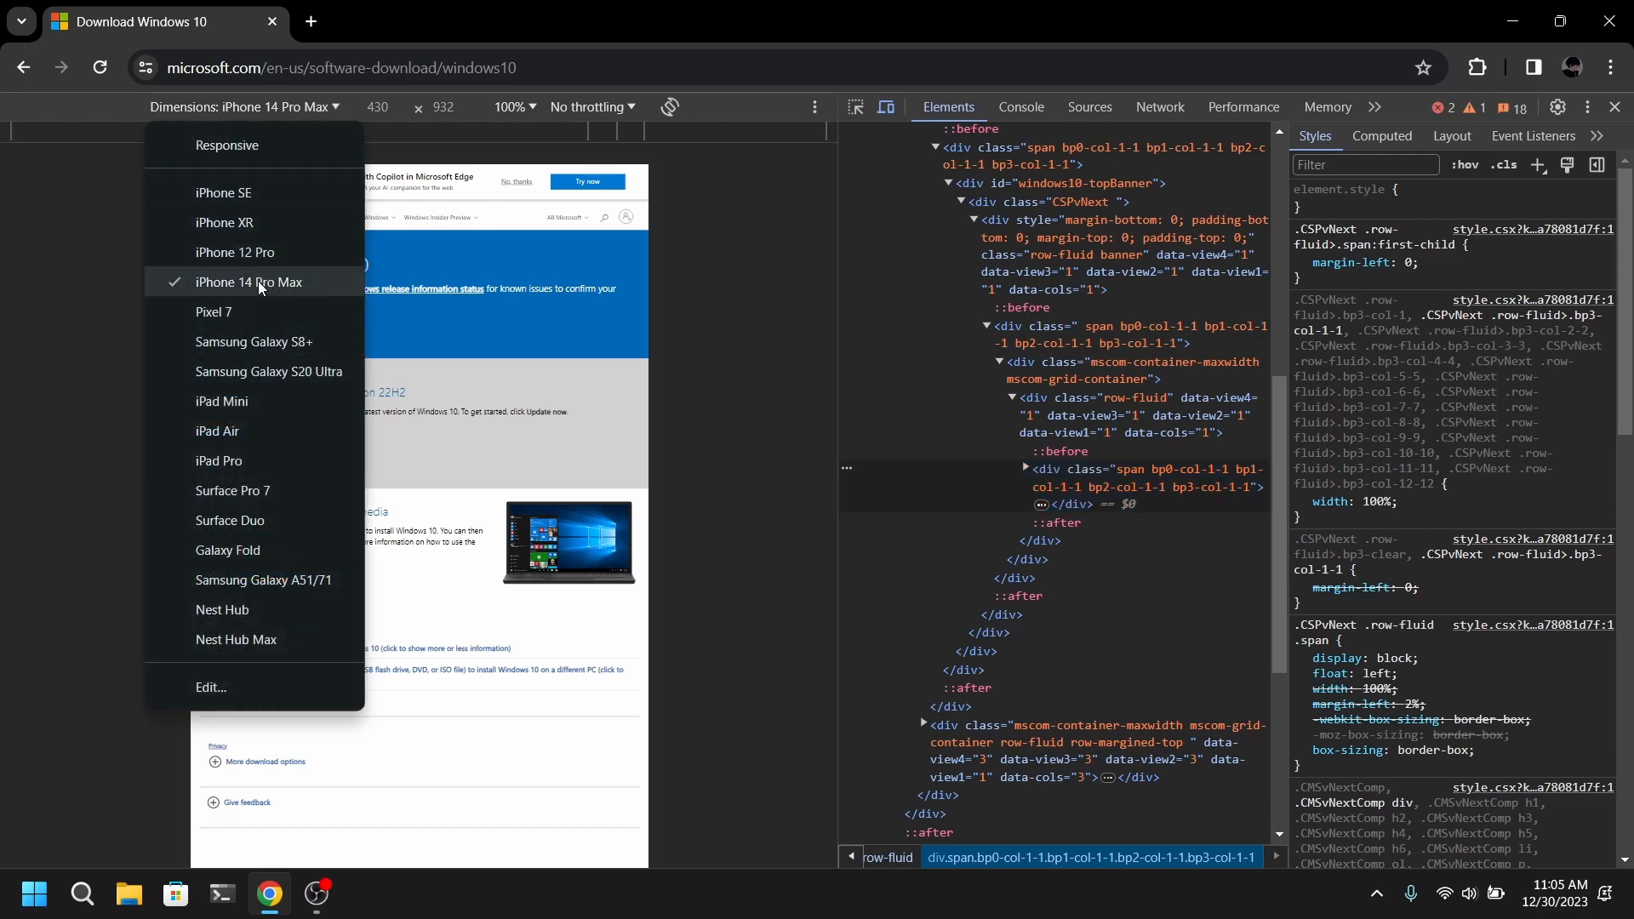
click(100, 305)
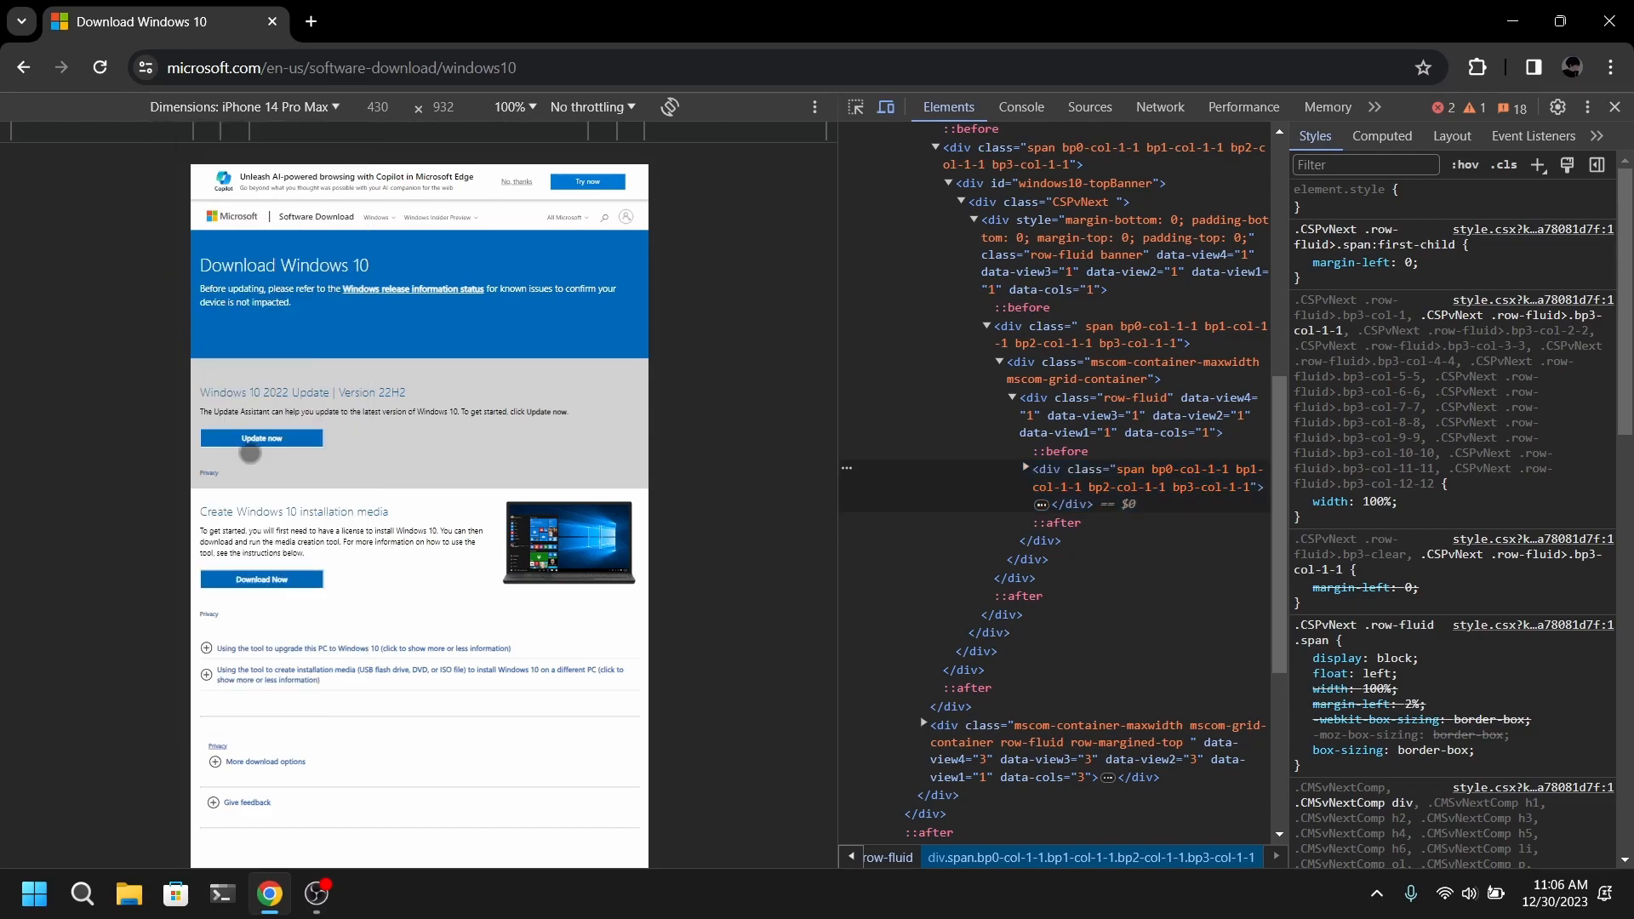
click(99, 68)
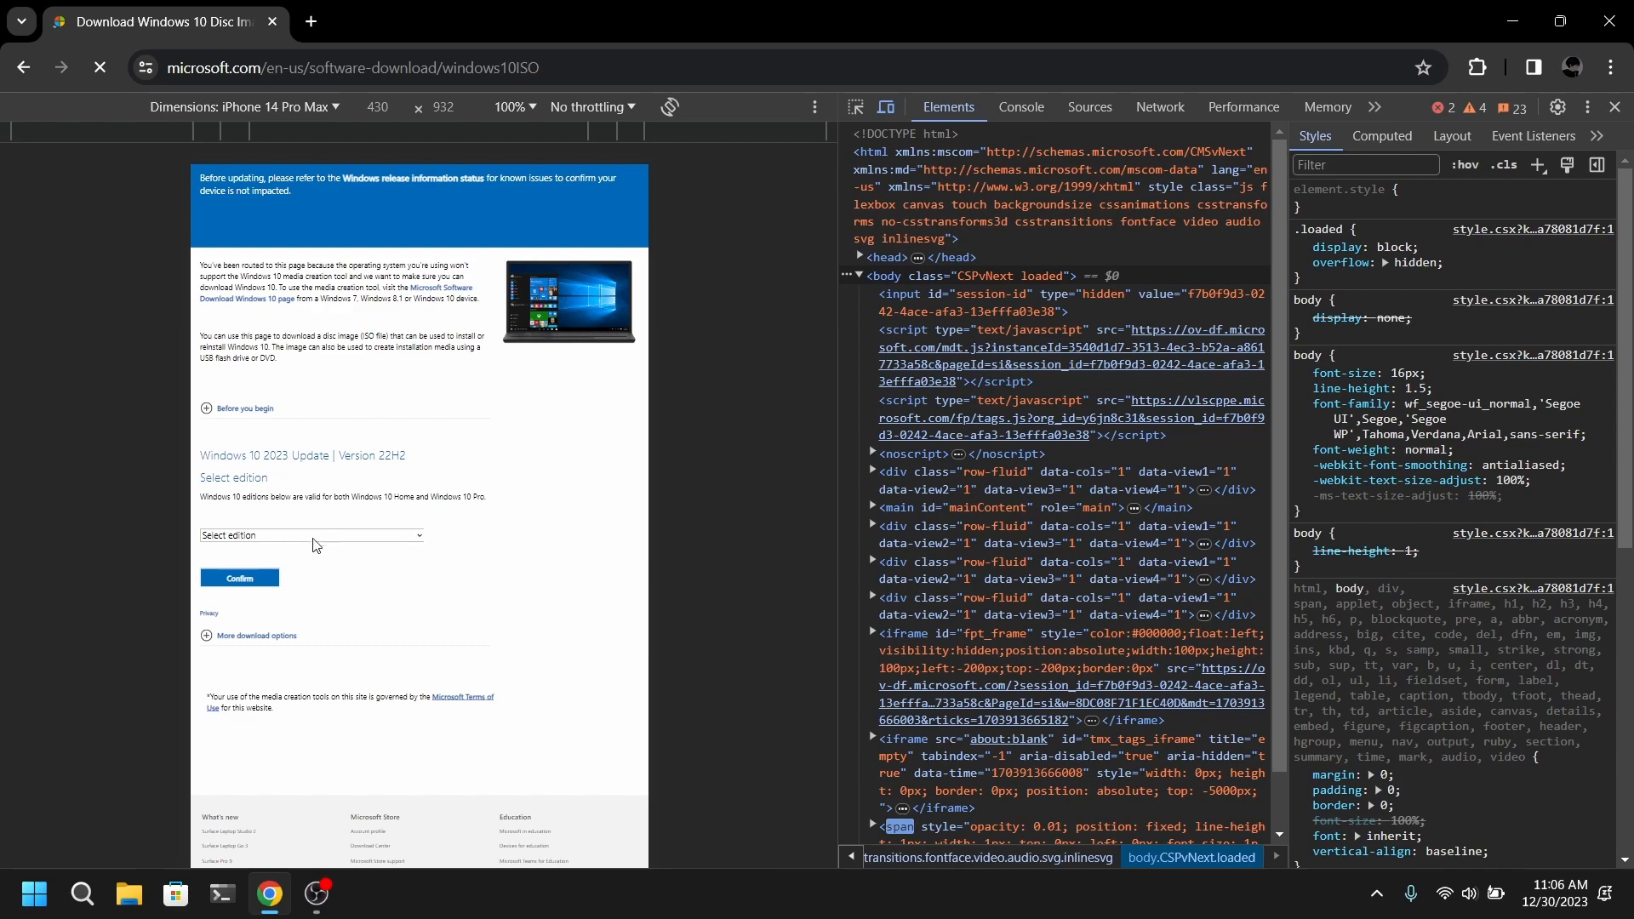
Confirm Windows 10 (multi-edition ISO) as the edition and English (United States) as the product language
click(305, 534)
click(331, 601)
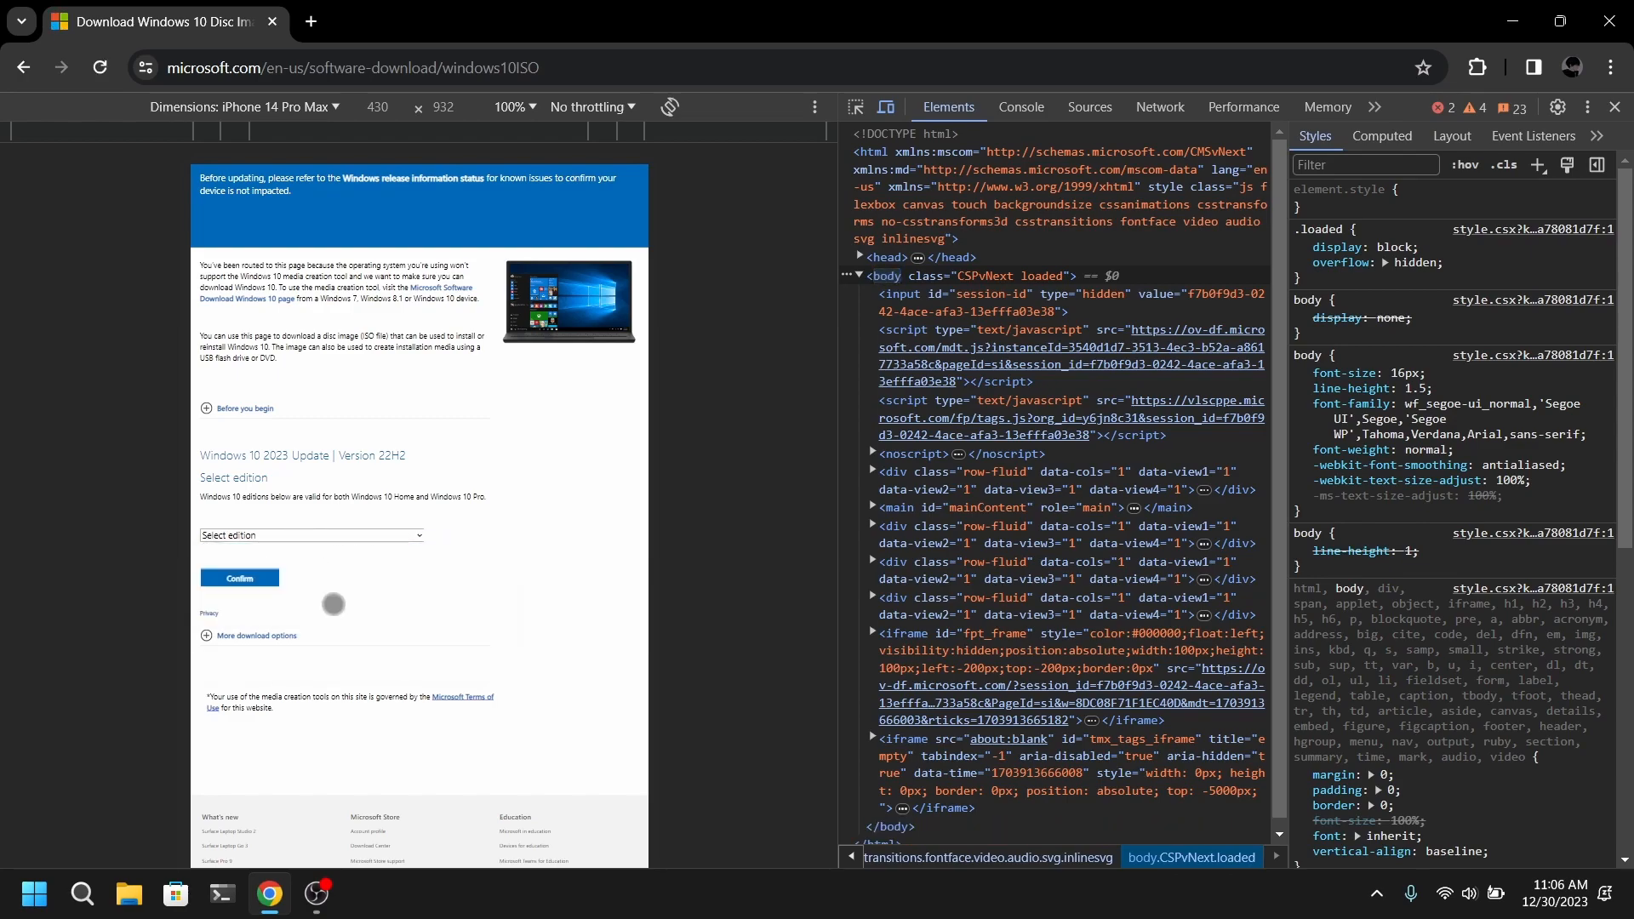
click(258, 579)
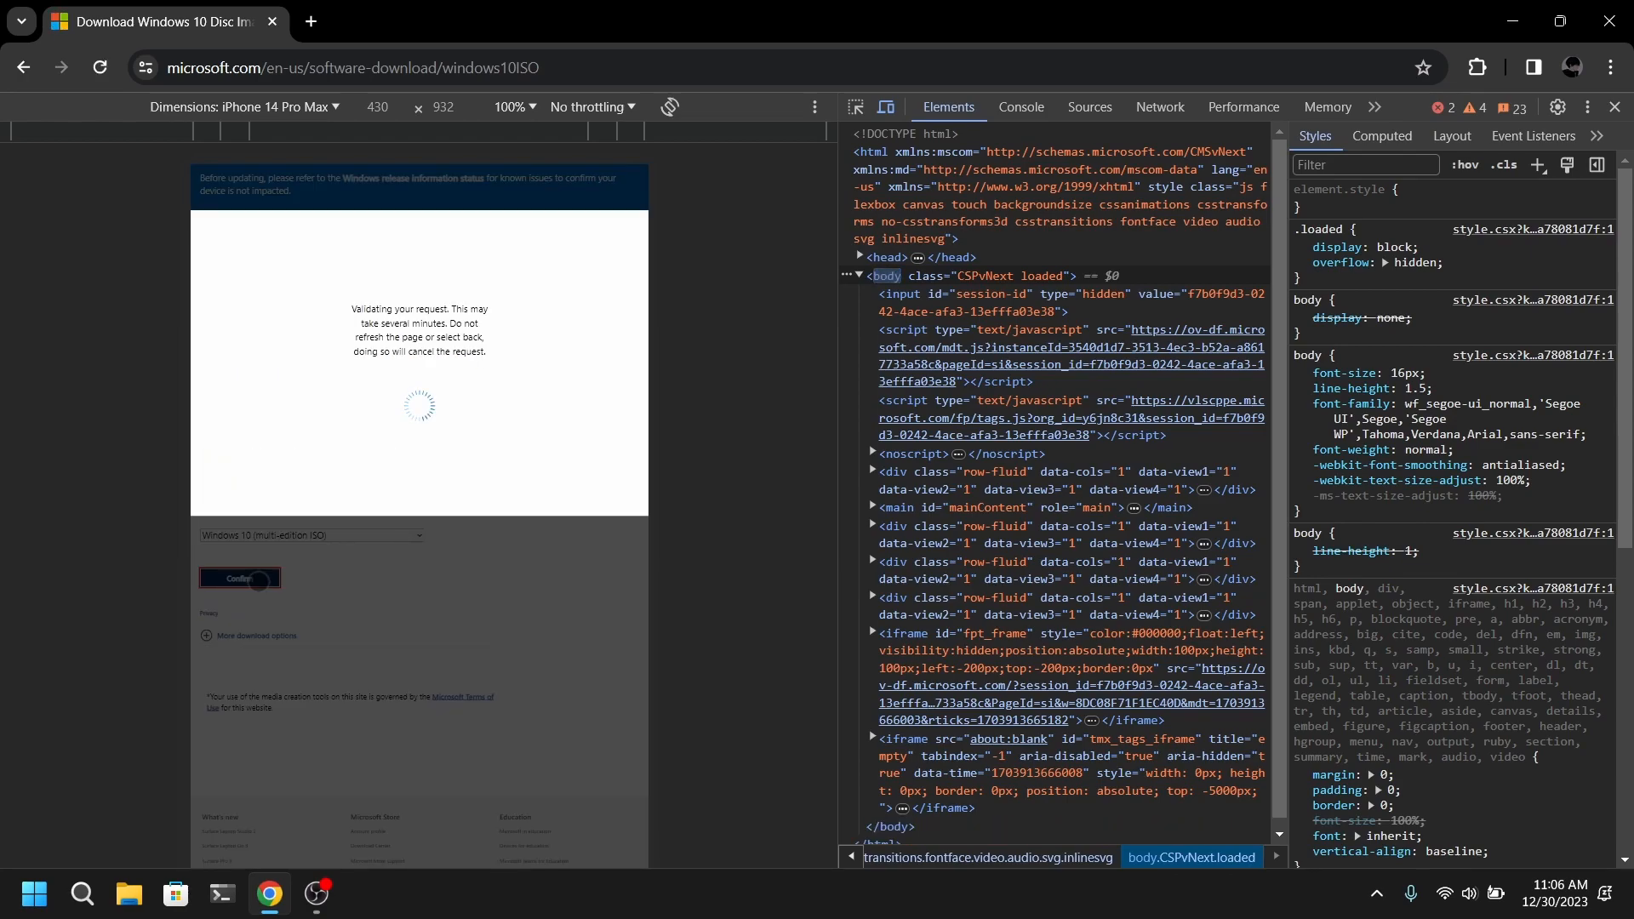
scroll(321, 690, down, 2)
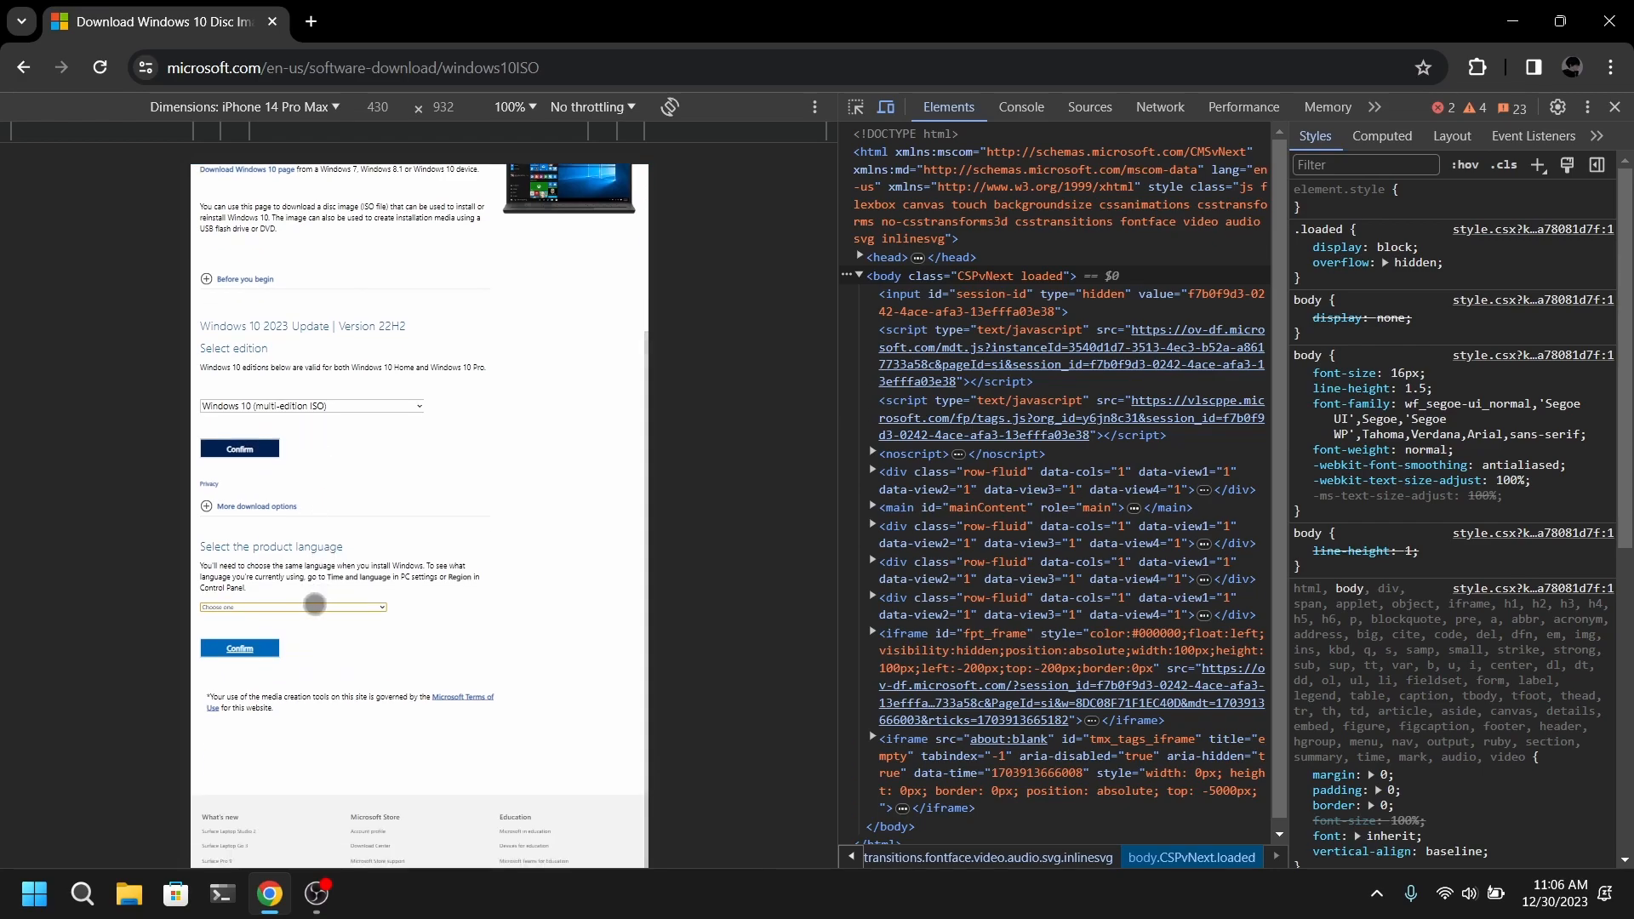
click(319, 608)
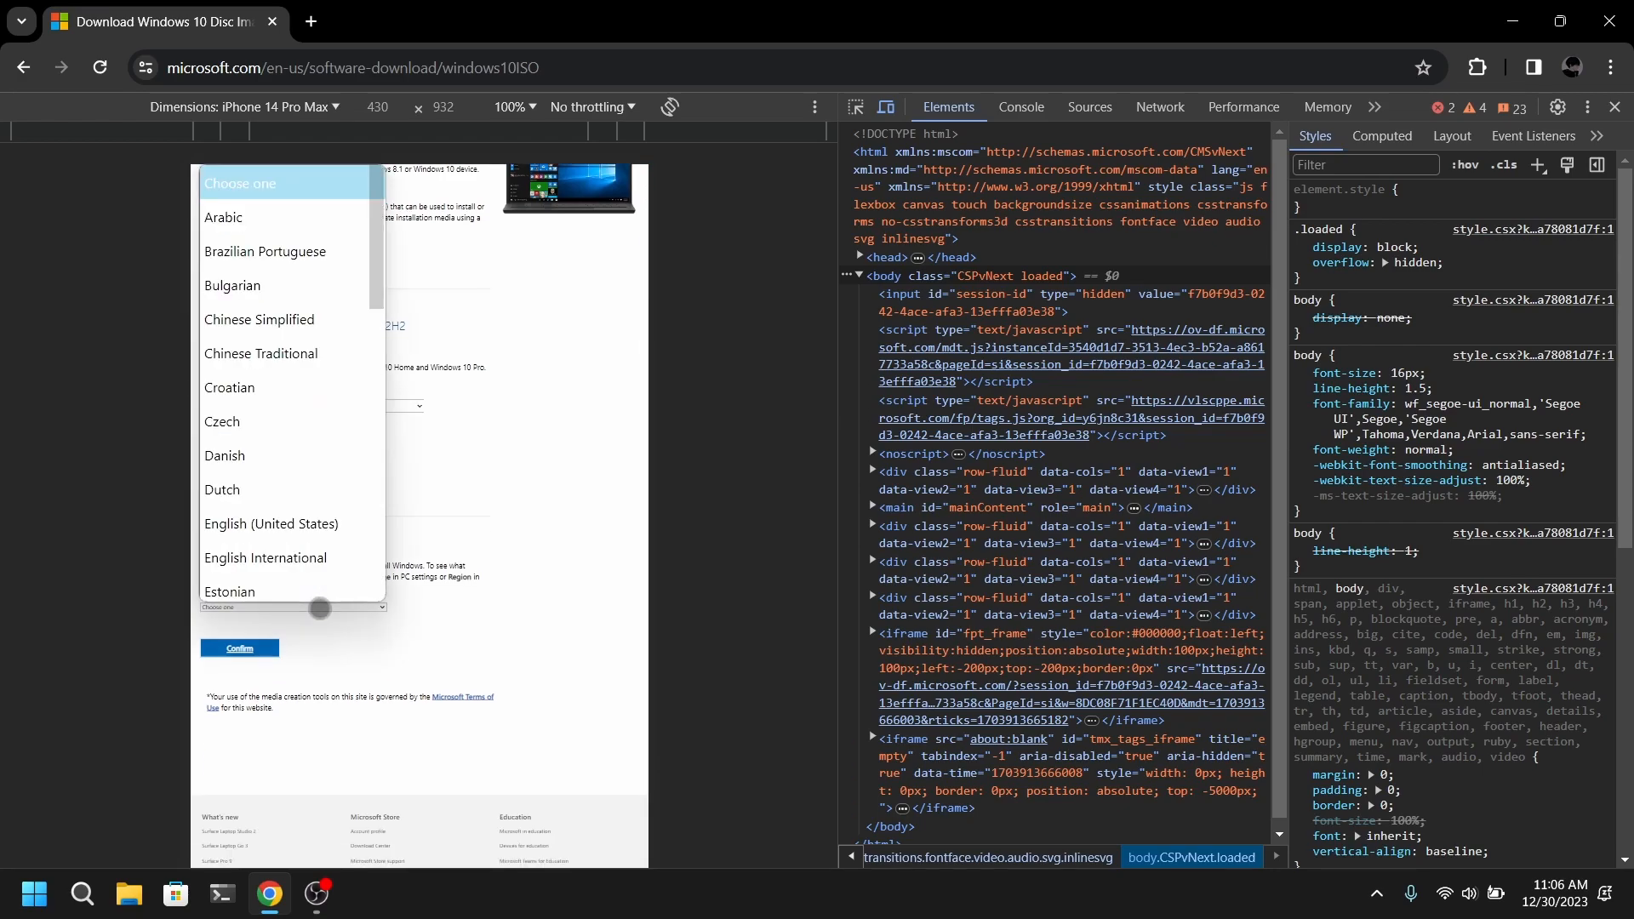
click(318, 525)
click(258, 651)
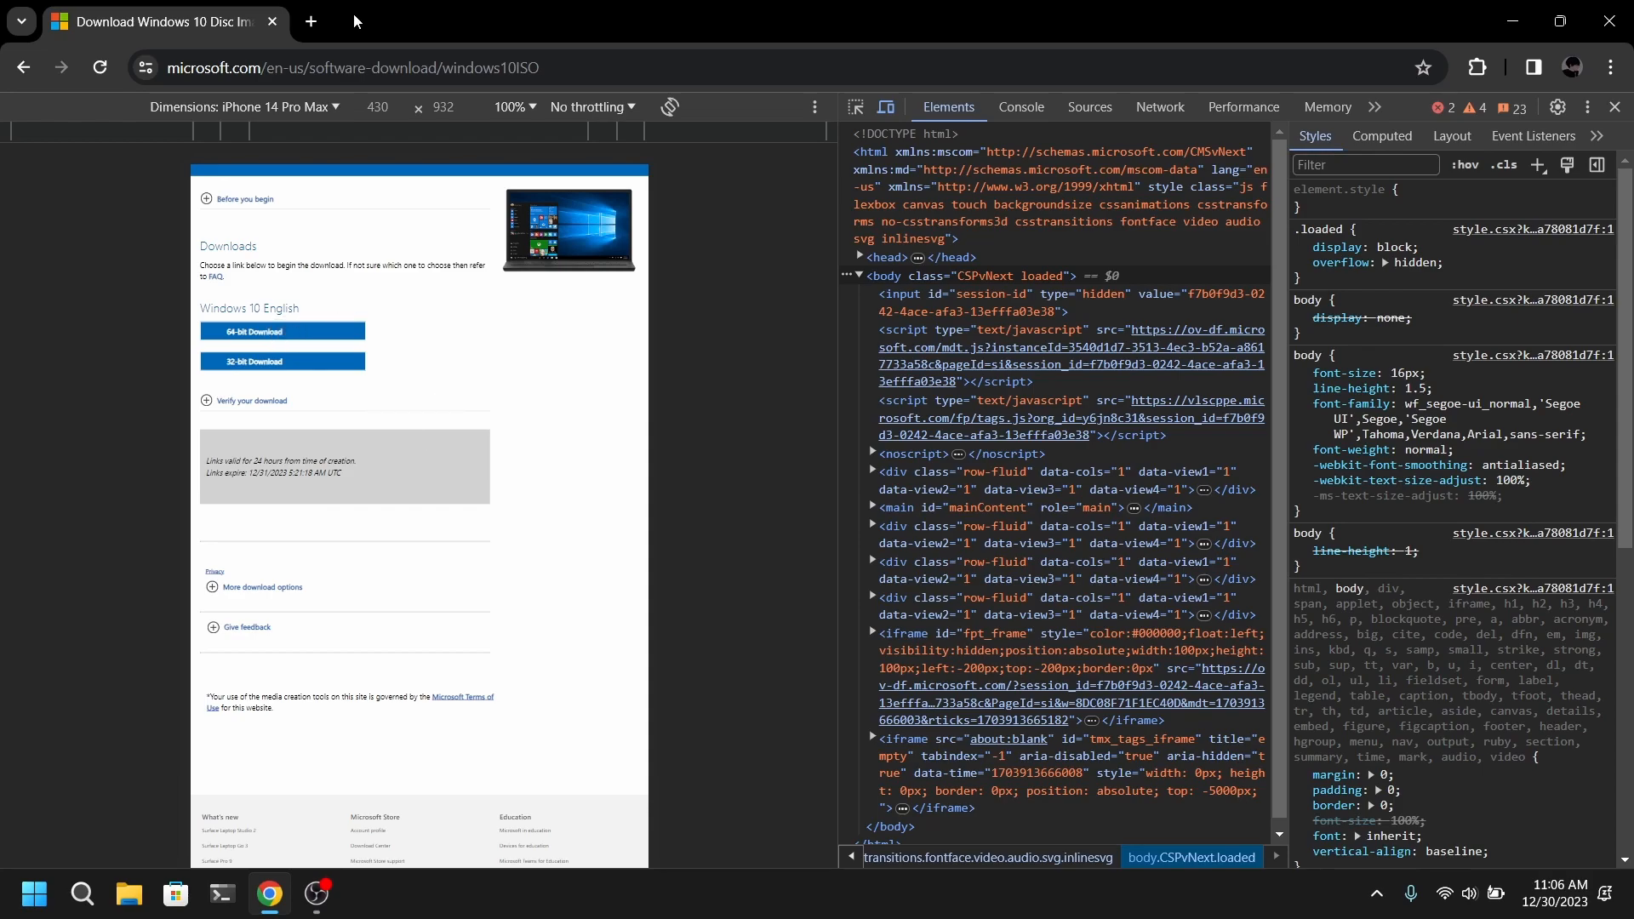
Search for VirtualBox in a new tab, open its Downloads page, and close the browser
click(312, 22)
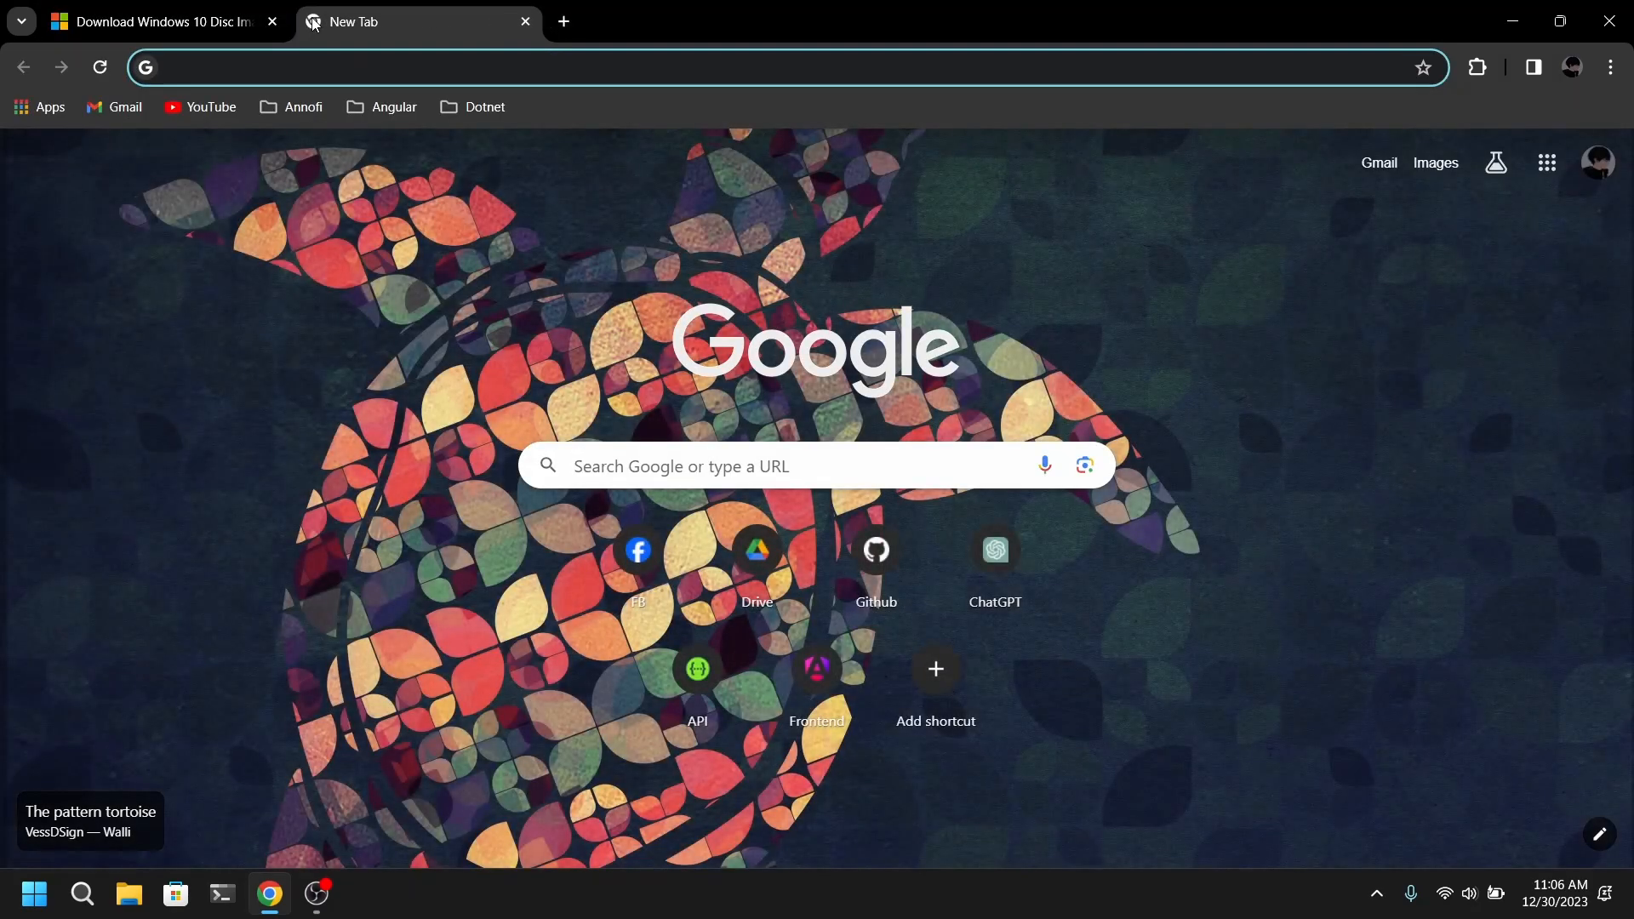
text(virtual)
key(Return)
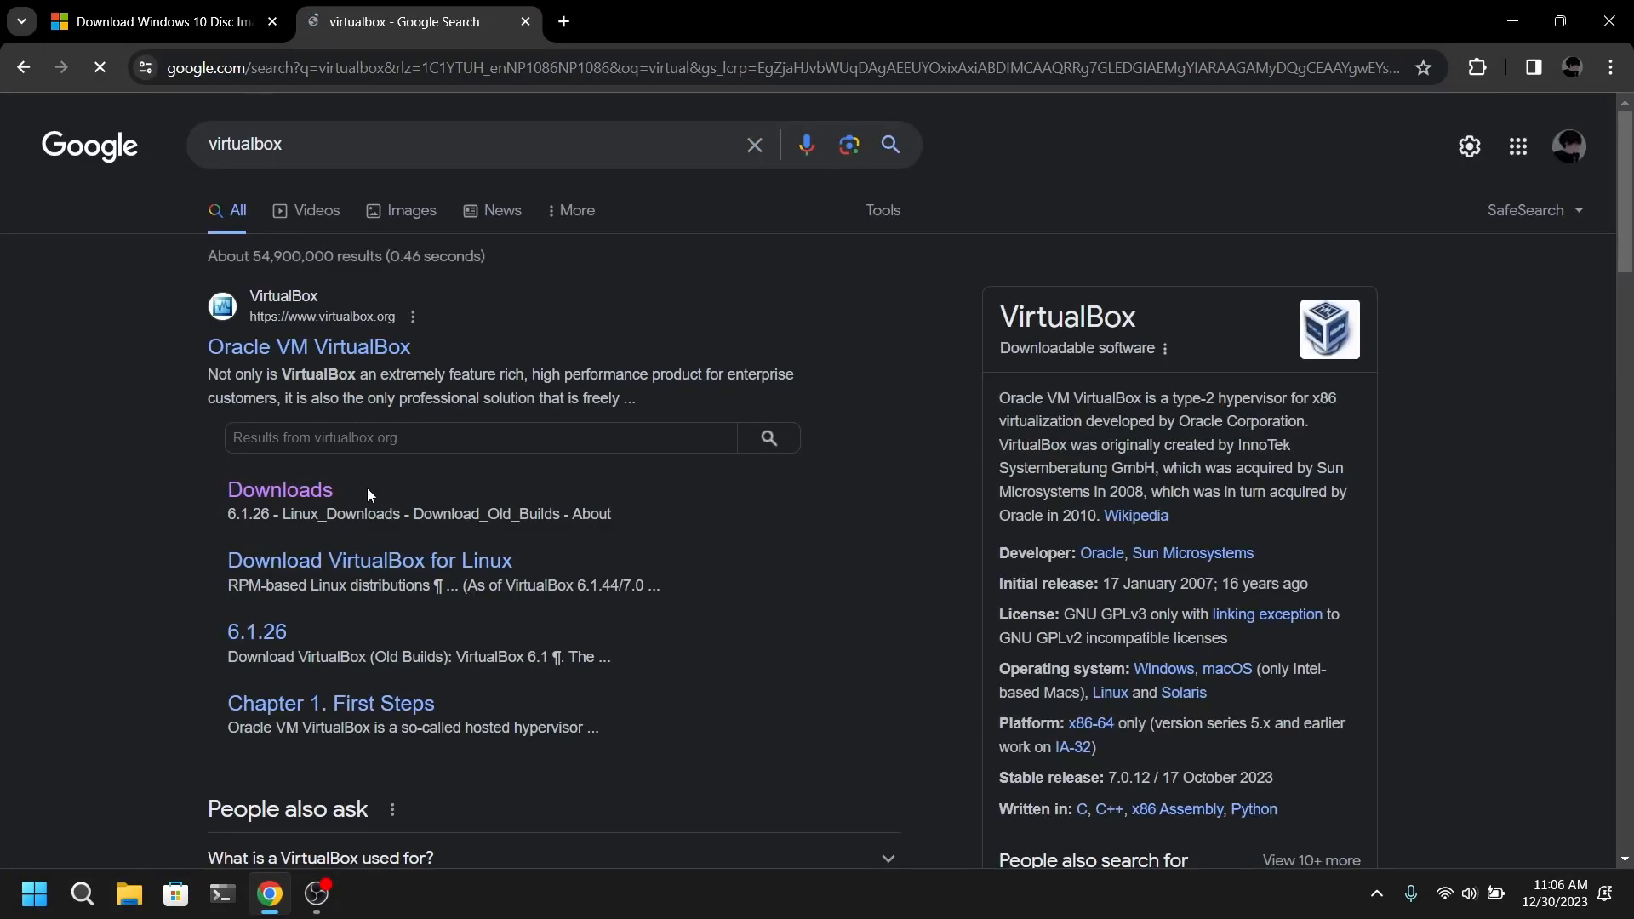
click(291, 490)
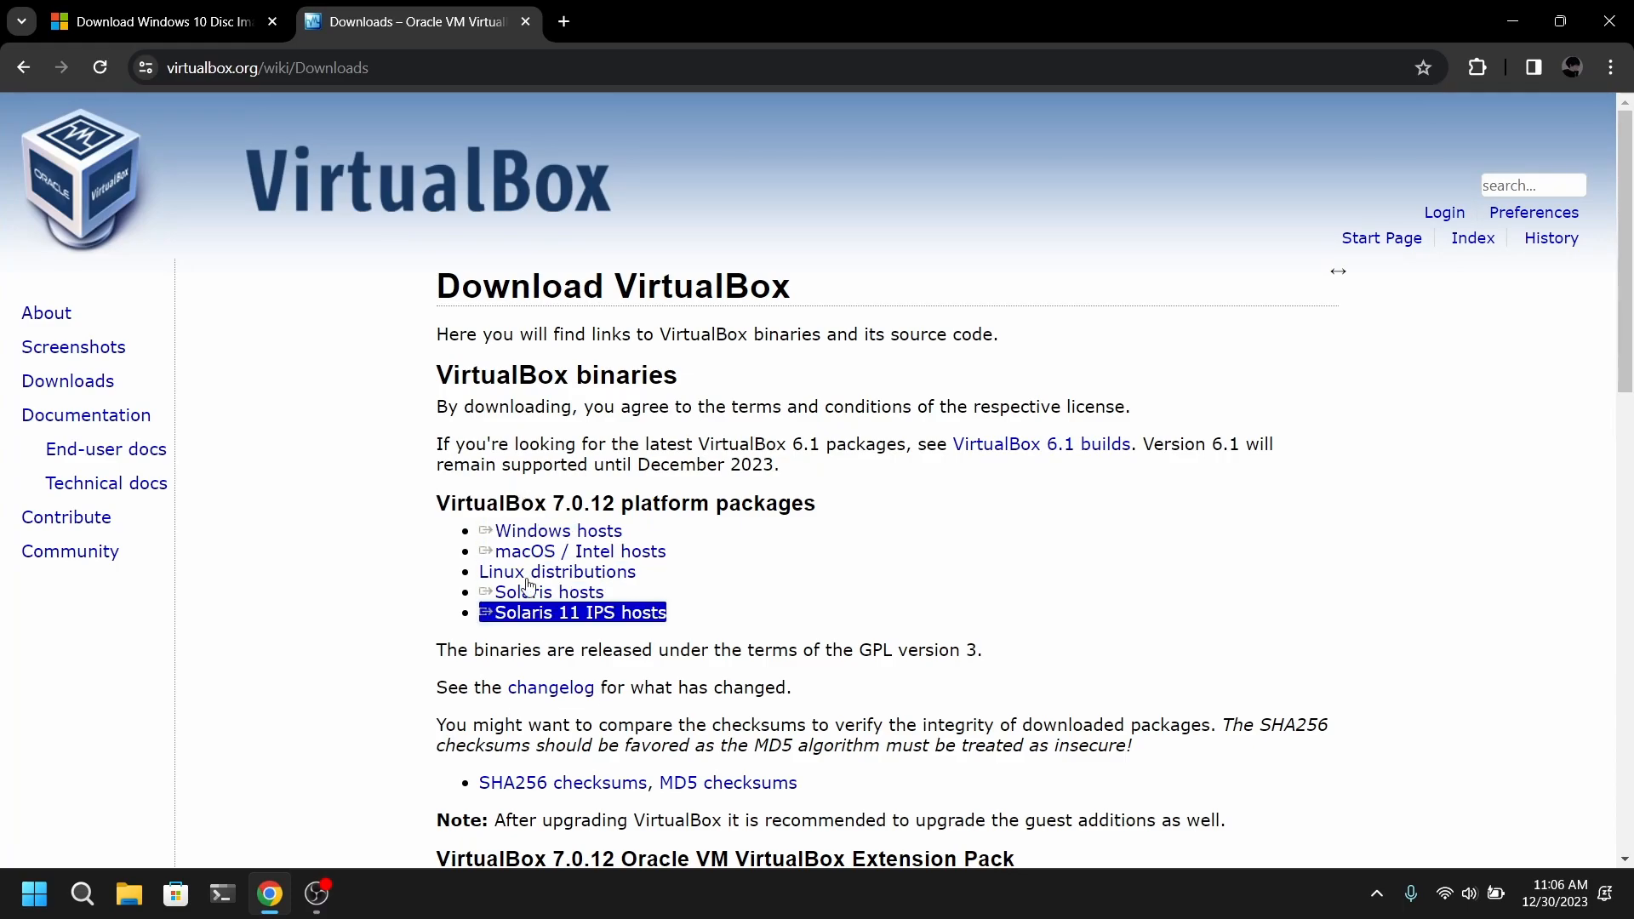
click(1617, 17)
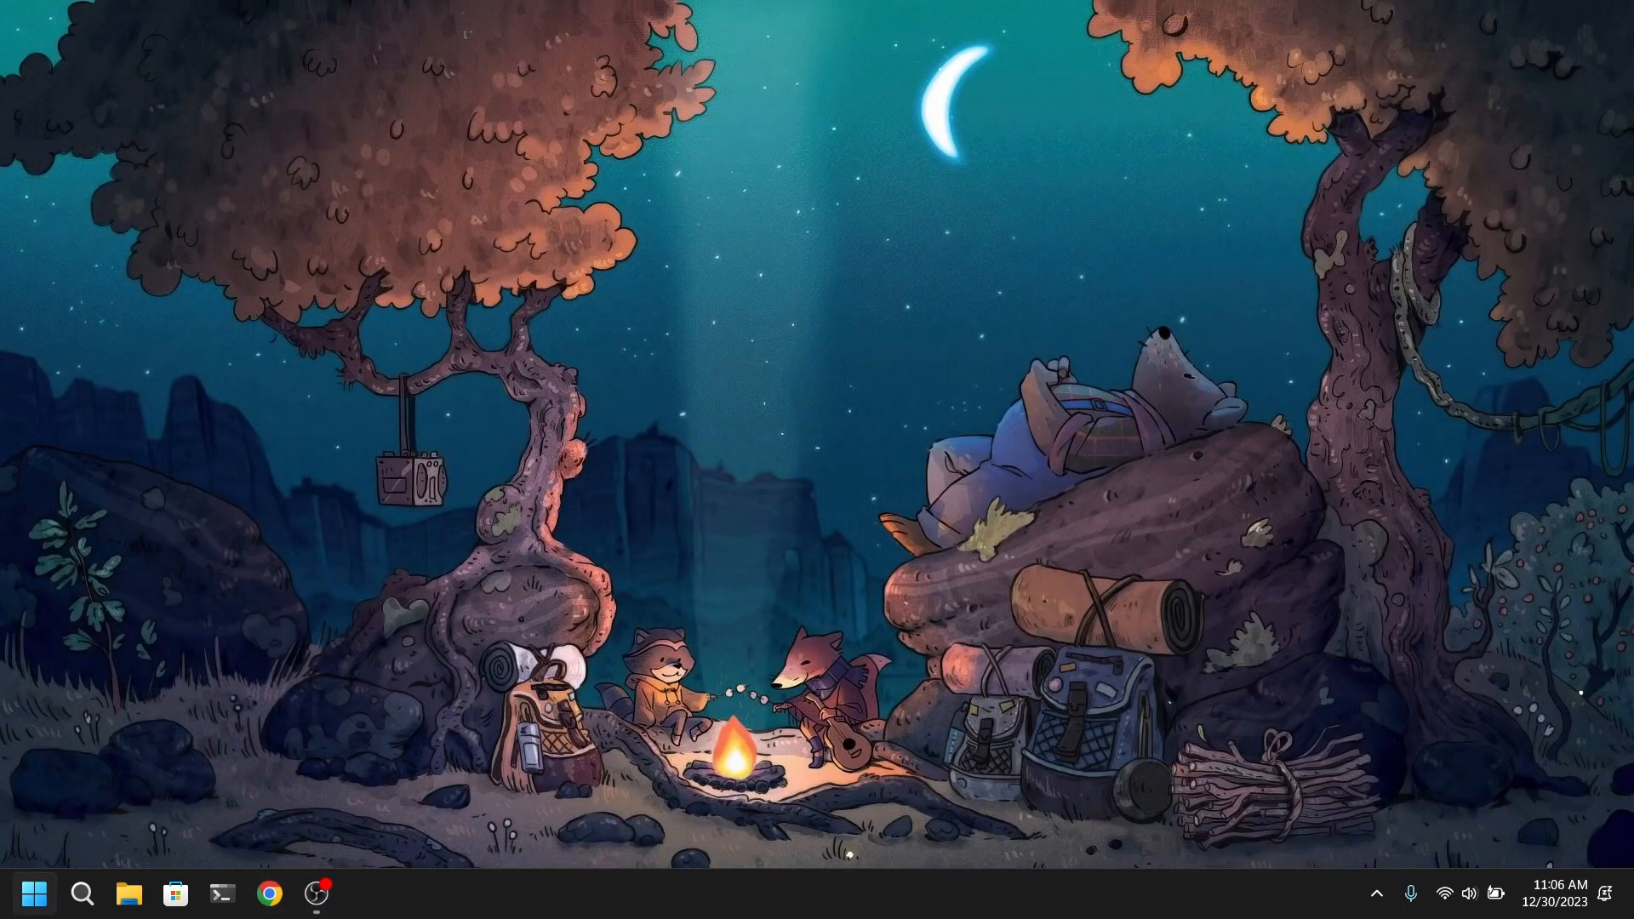
Launch Oracle VM VirtualBox from the Work app folder
click(34, 893)
click(293, 294)
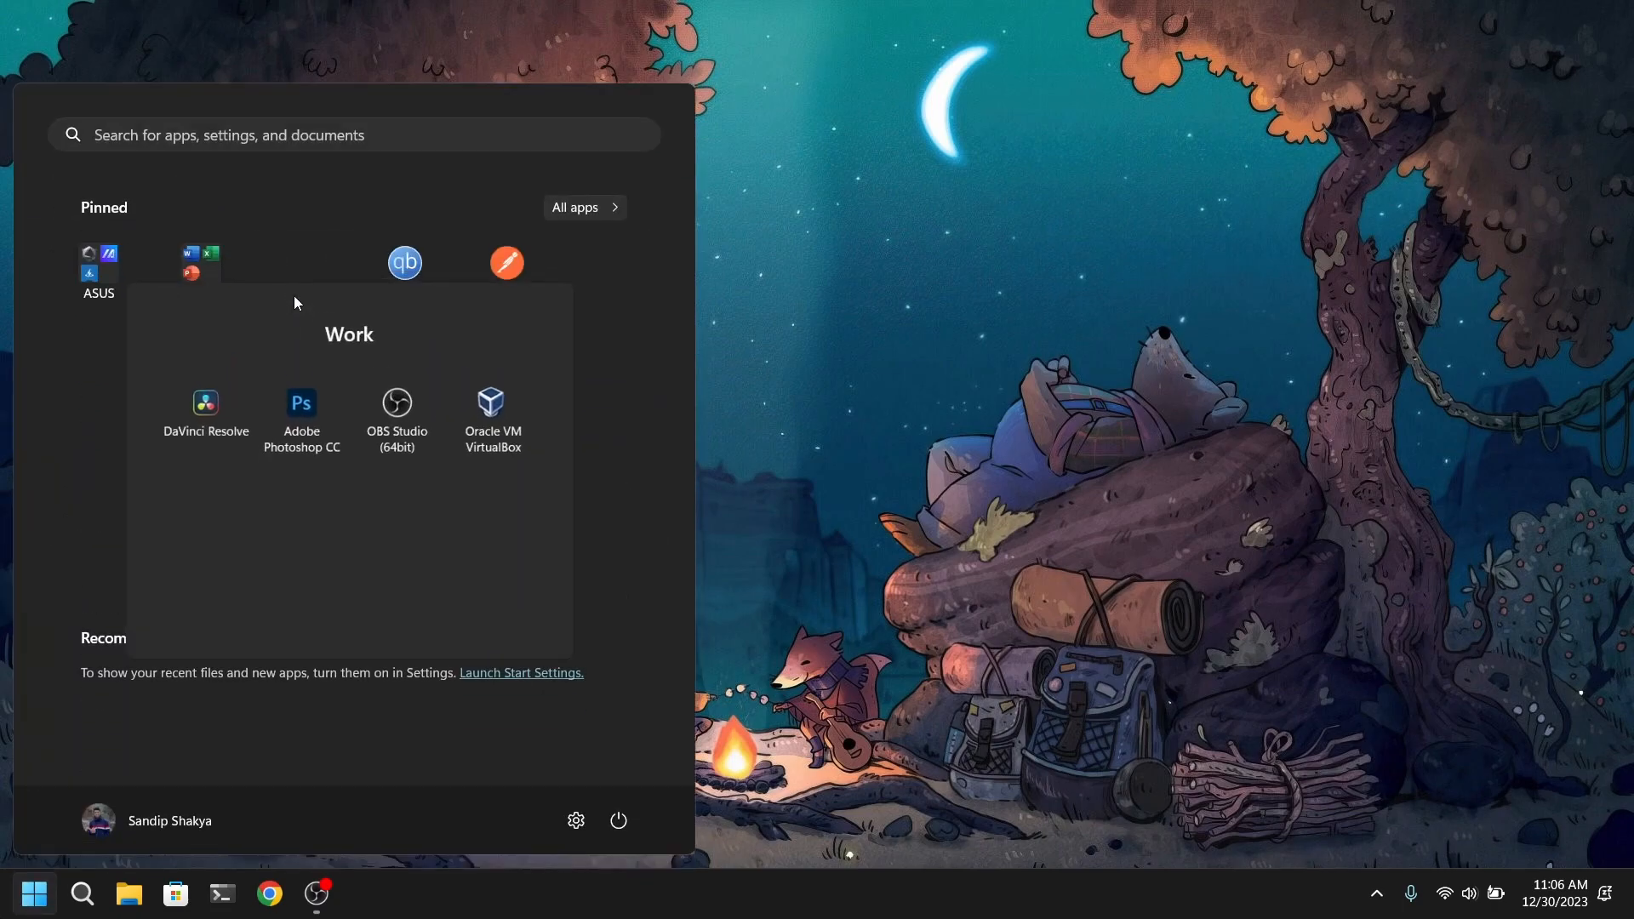
click(501, 460)
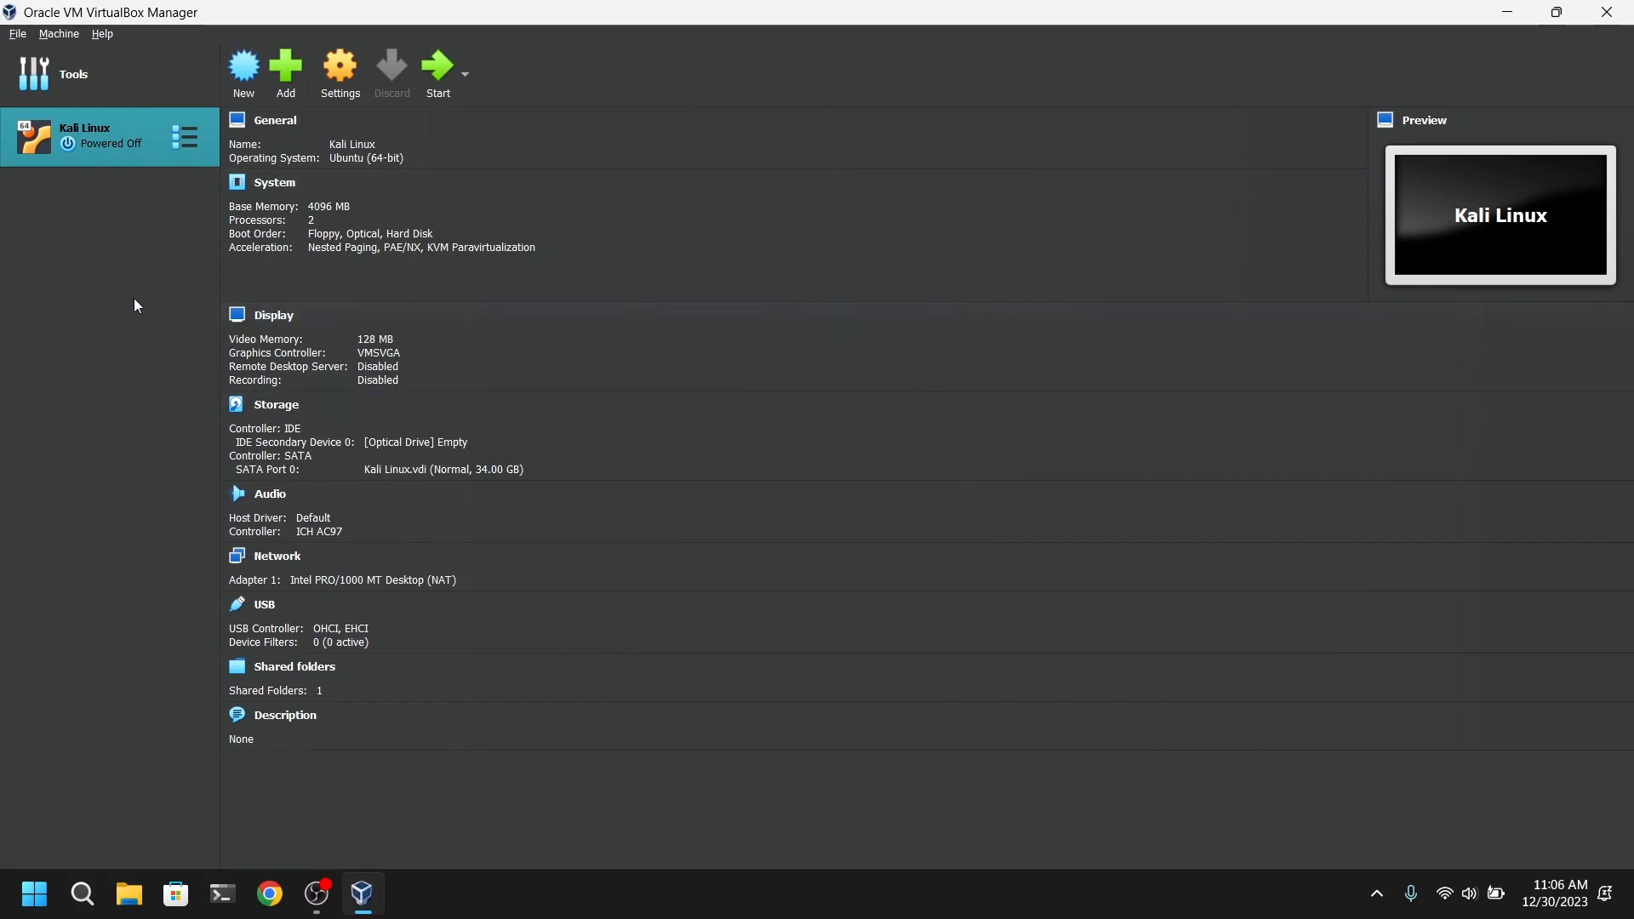
Start a new virtual machine named Windows 10, keeping D:\VirtualMachines as its folder
click(247, 75)
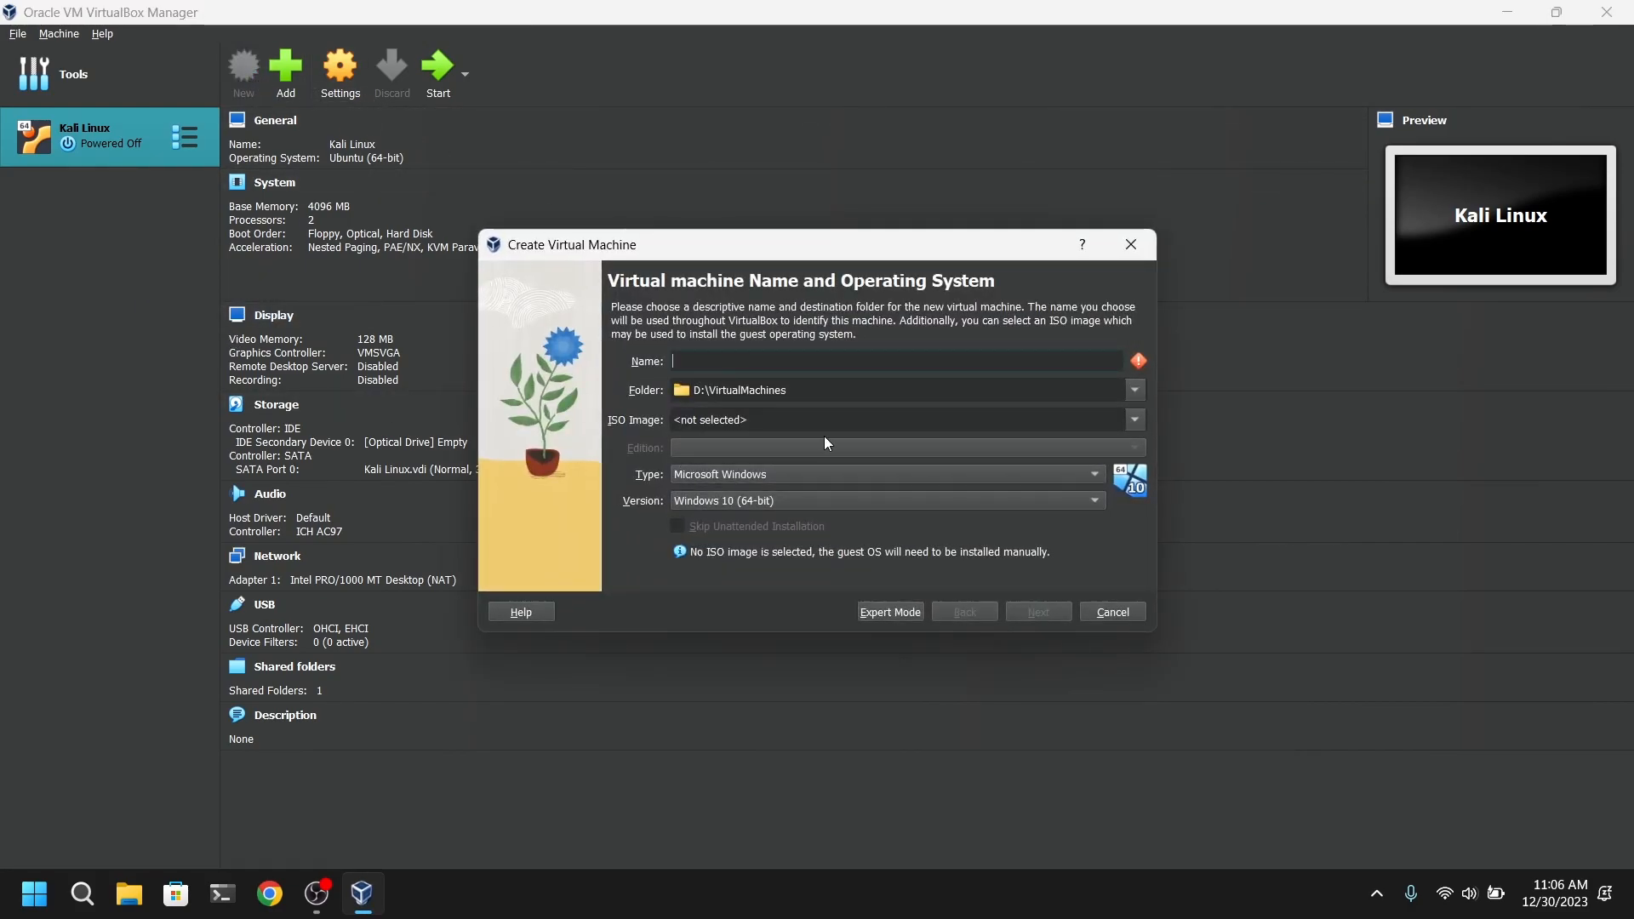
text(Windows 10)
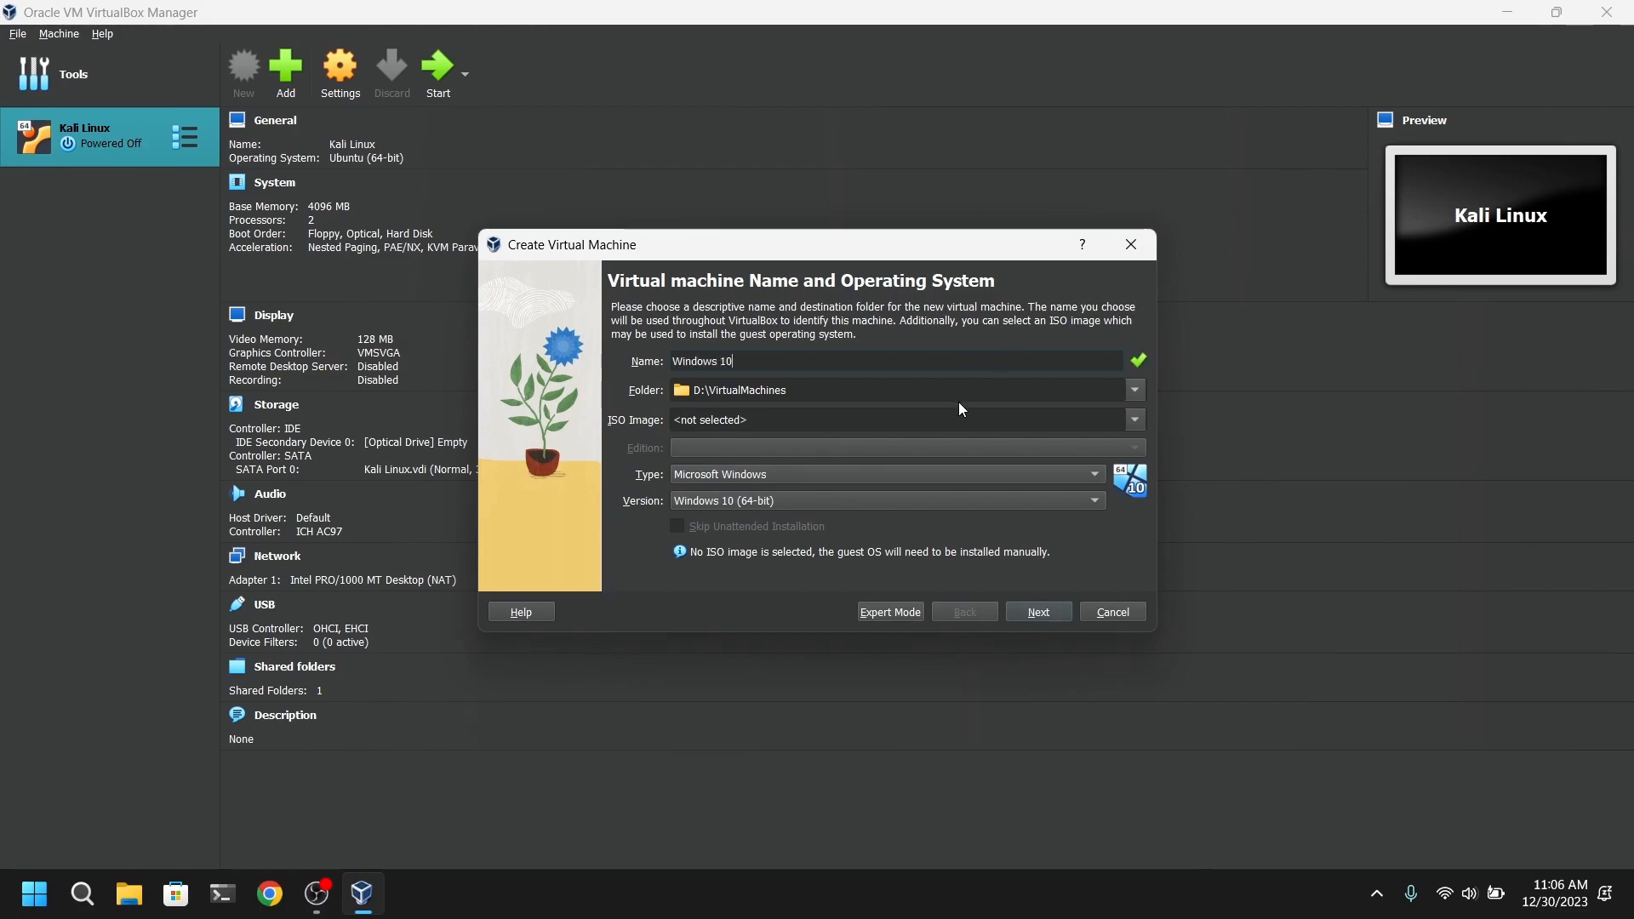
click(1144, 393)
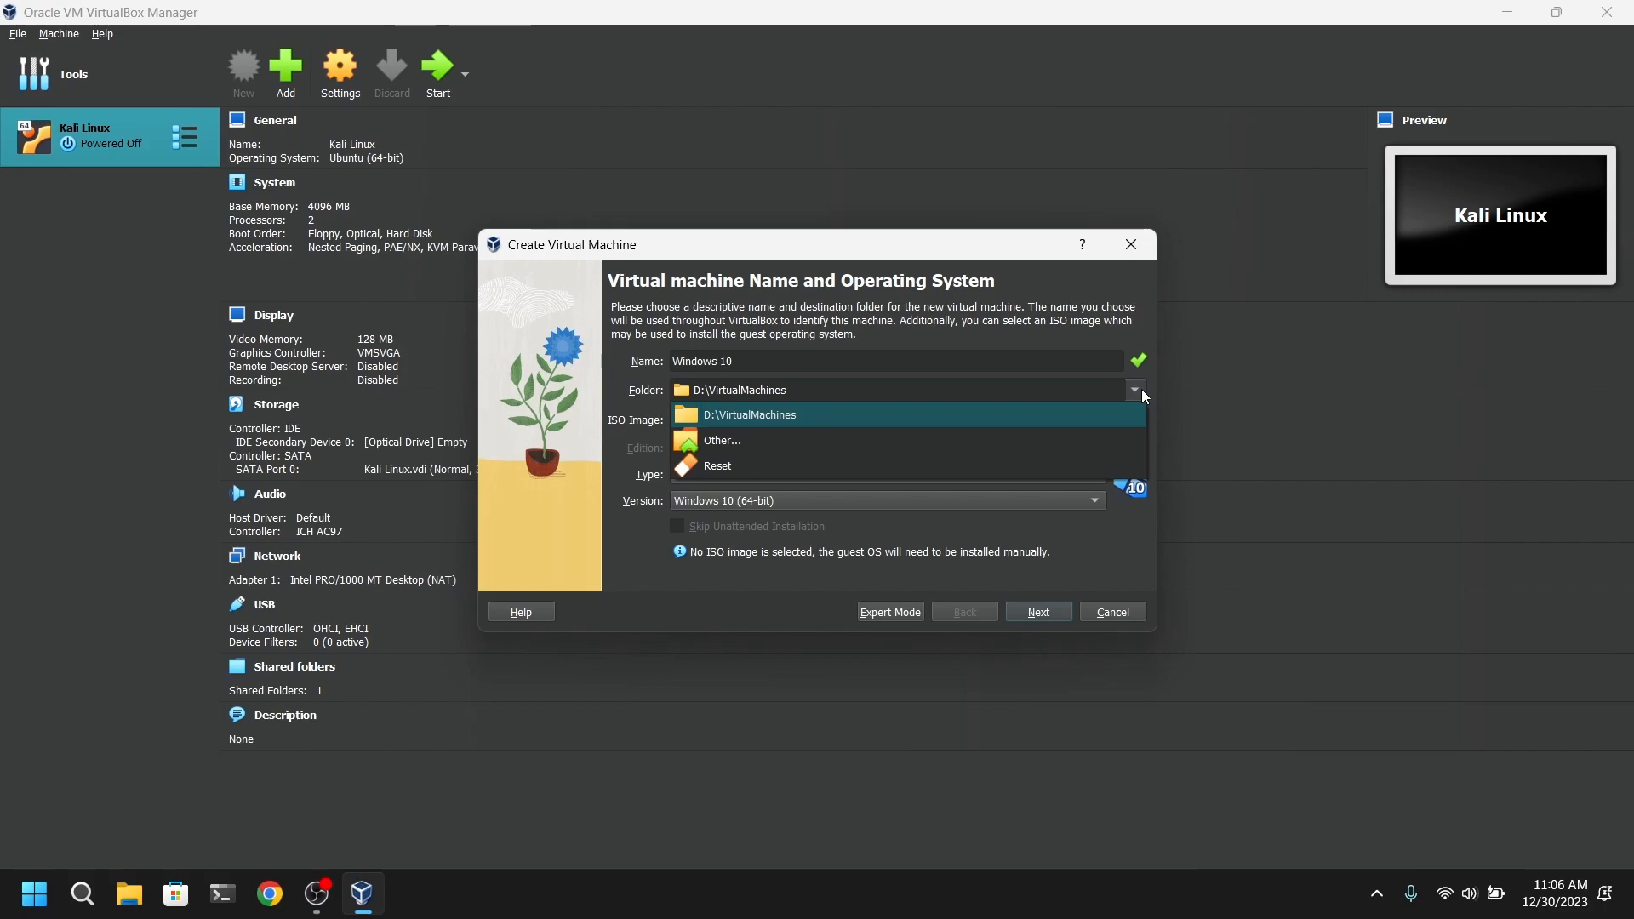
click(1143, 393)
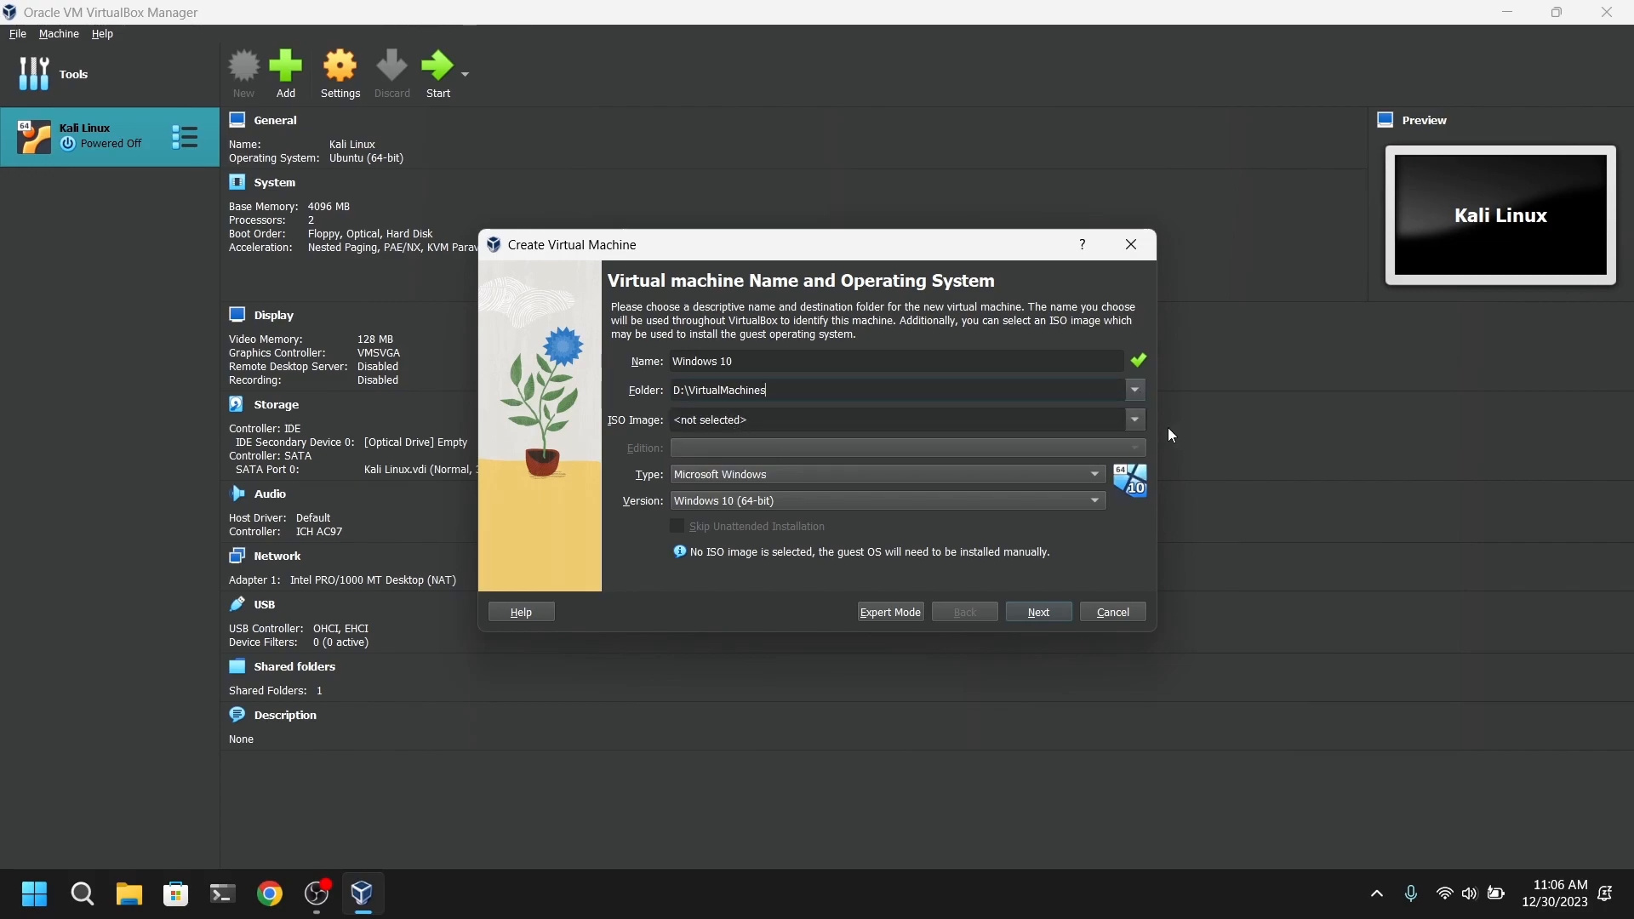
Use Win10_22H2_English_x64v1.iso from Downloads as the ISO image and skip the unattended installation
click(1134, 418)
click(929, 468)
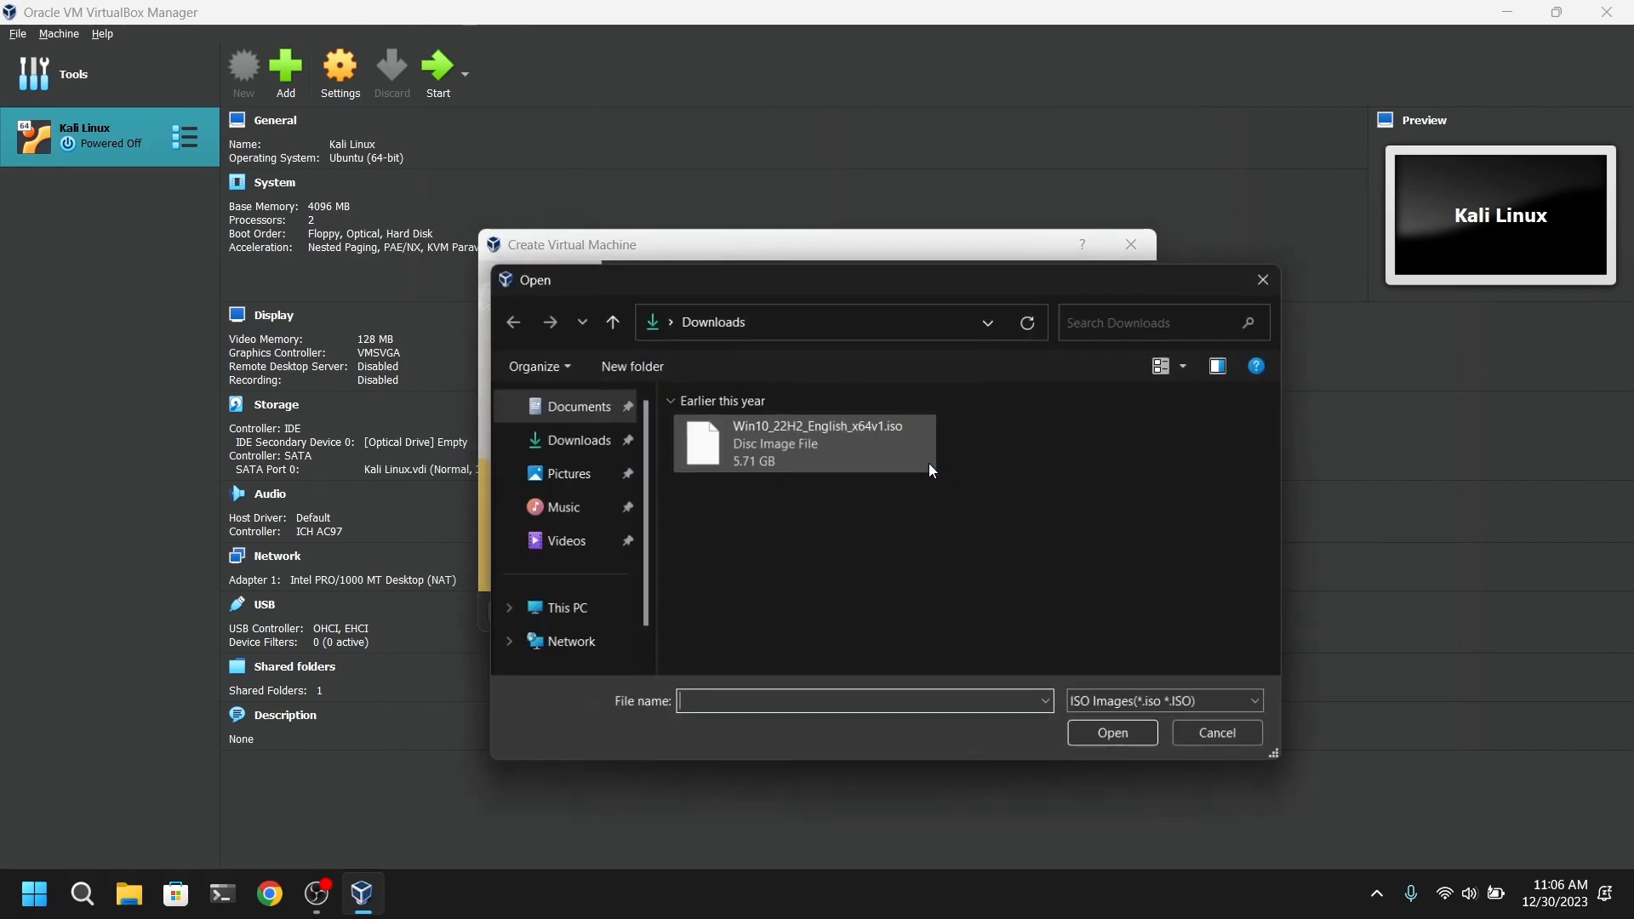
click(802, 465)
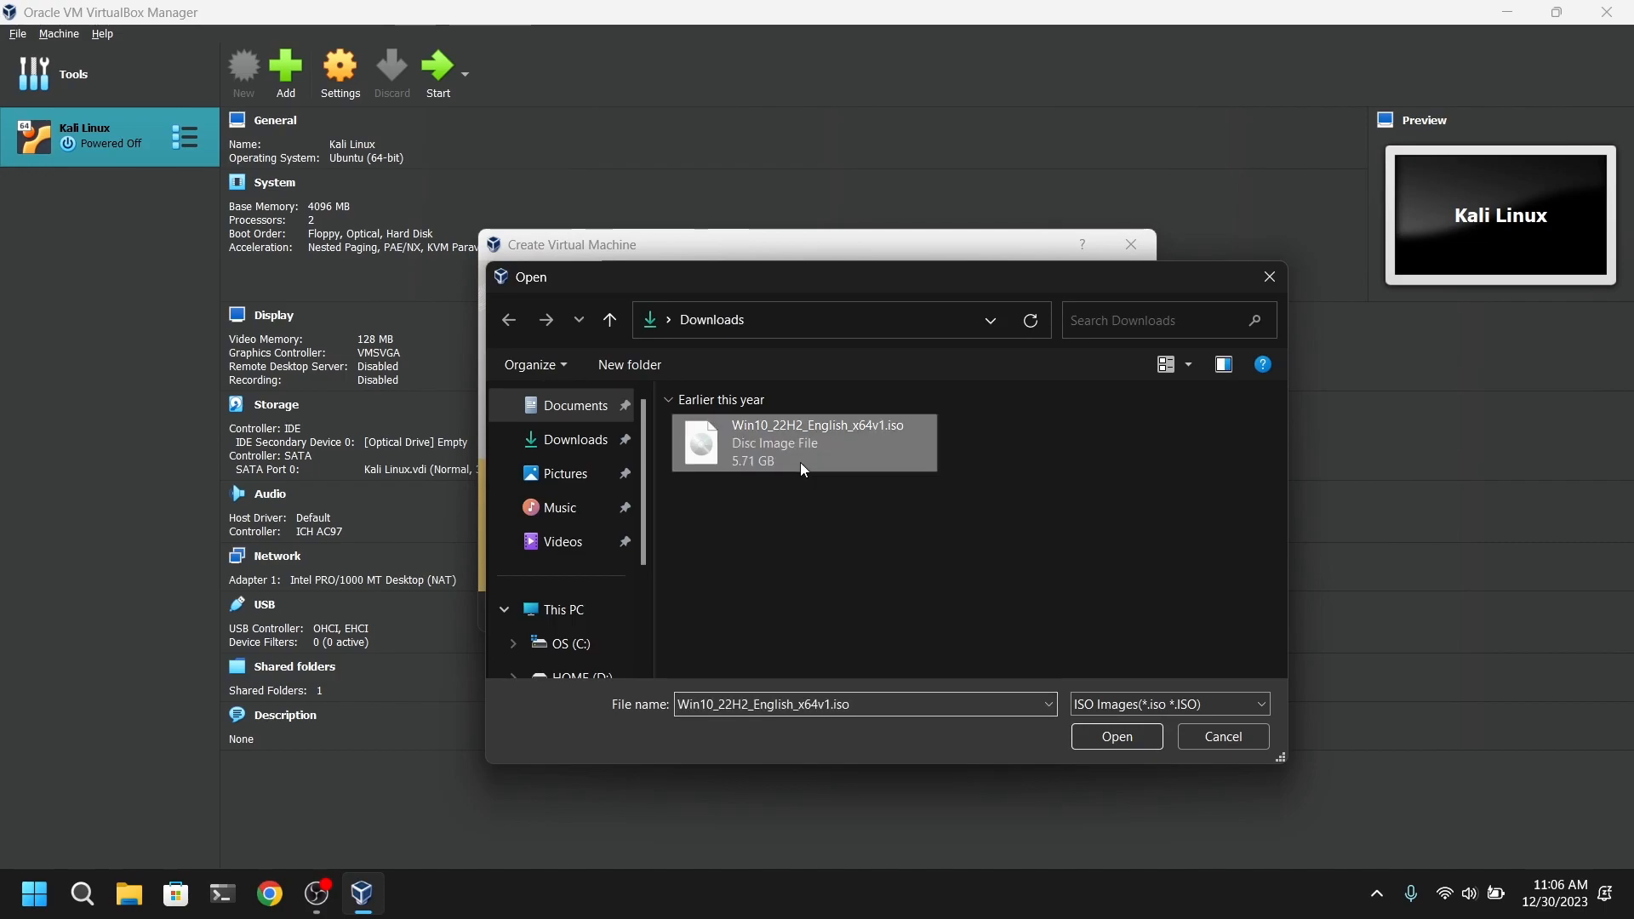
click(1084, 739)
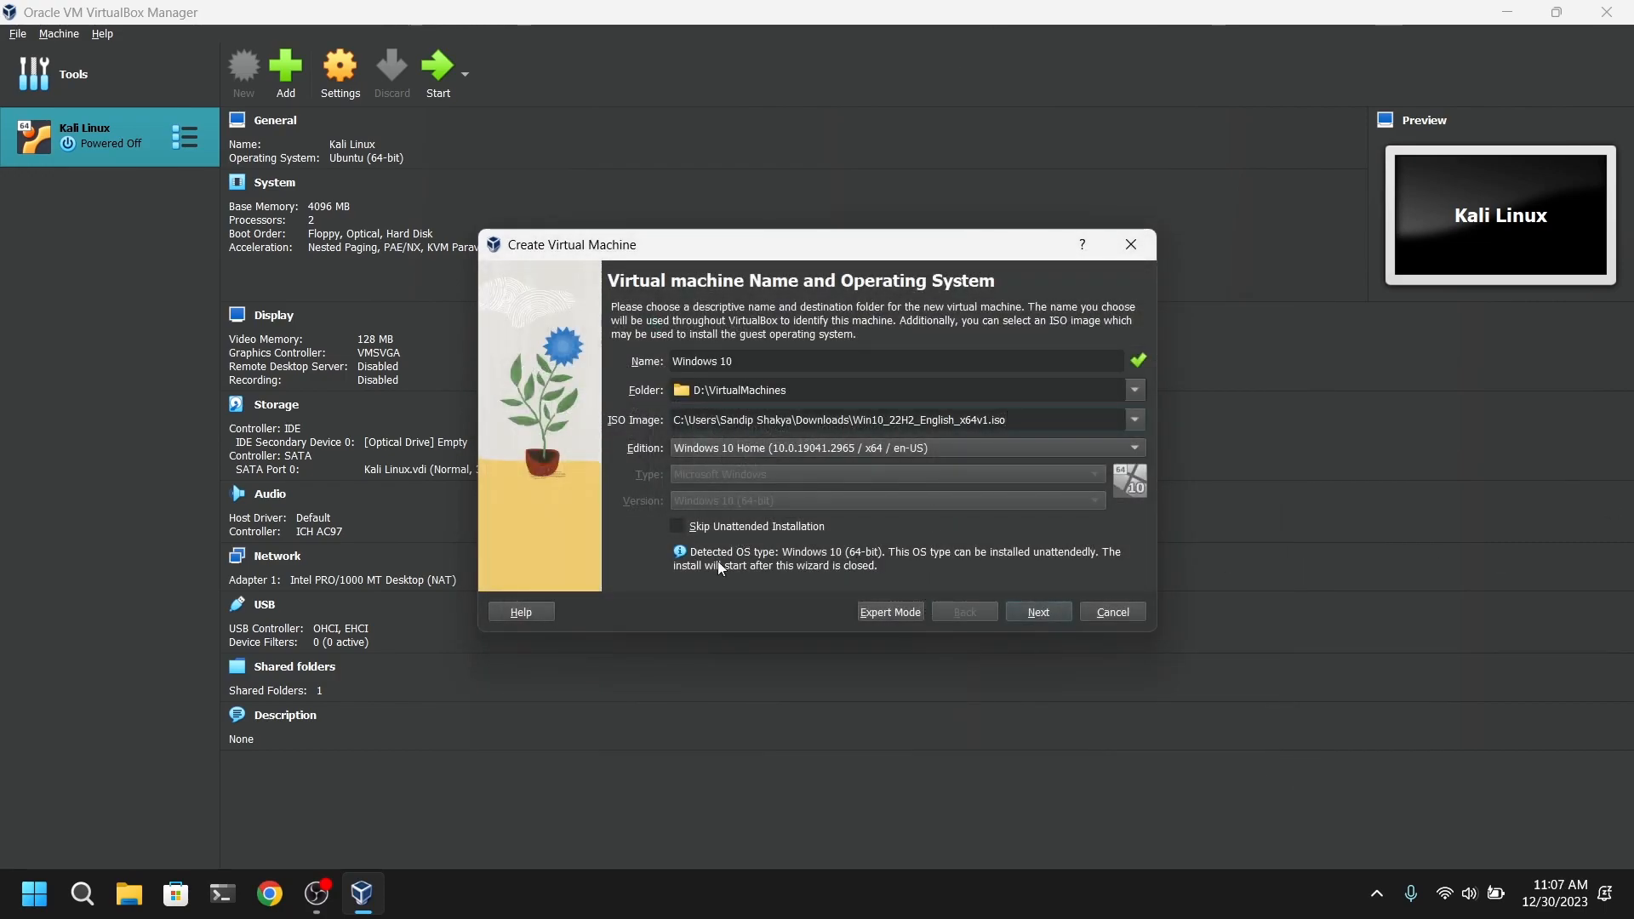
click(678, 527)
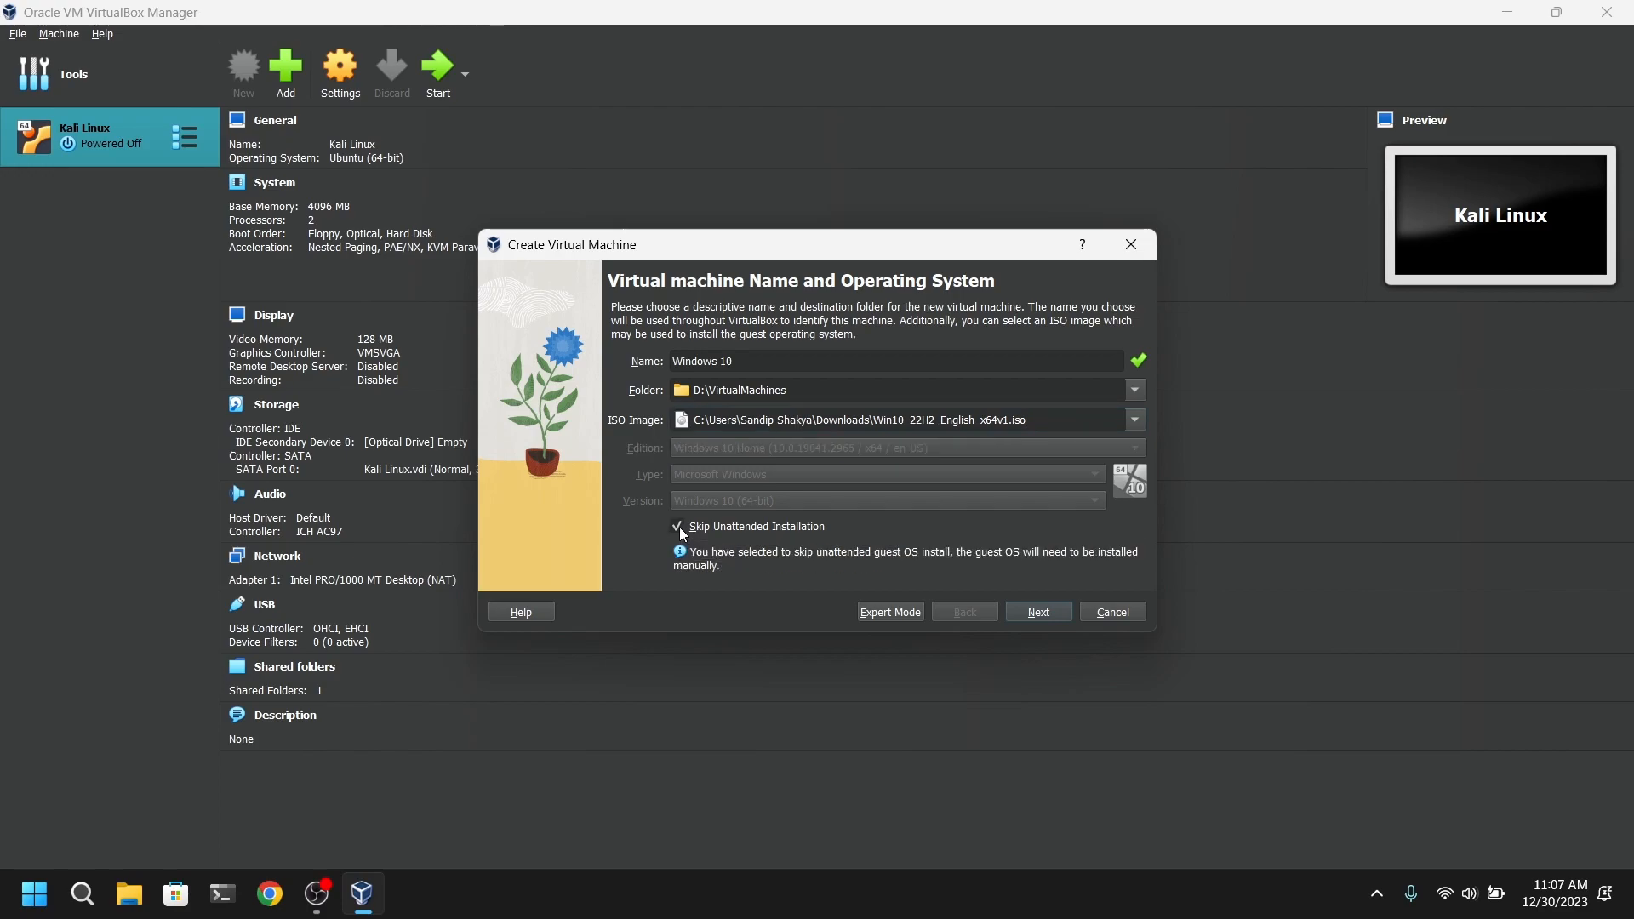
click(1066, 613)
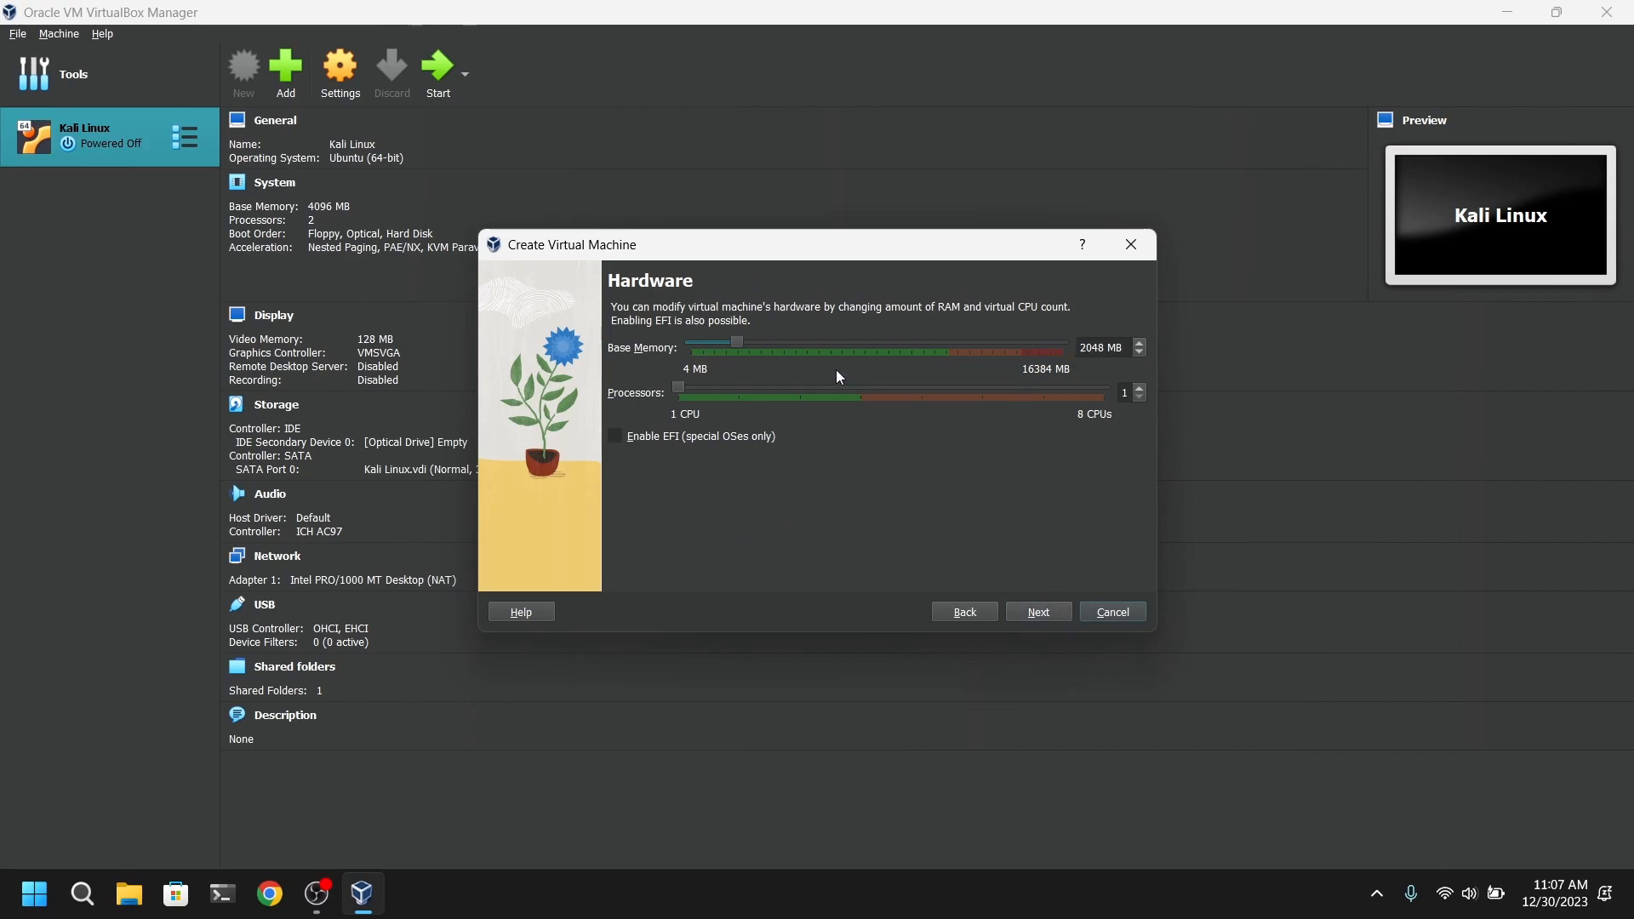
Set 4096 MB of base memory, 2 processors and EFI enabled, then create the machine with a 50 GB virtual hard disk
drag(738, 343, 784, 353)
click(766, 391)
click(1051, 621)
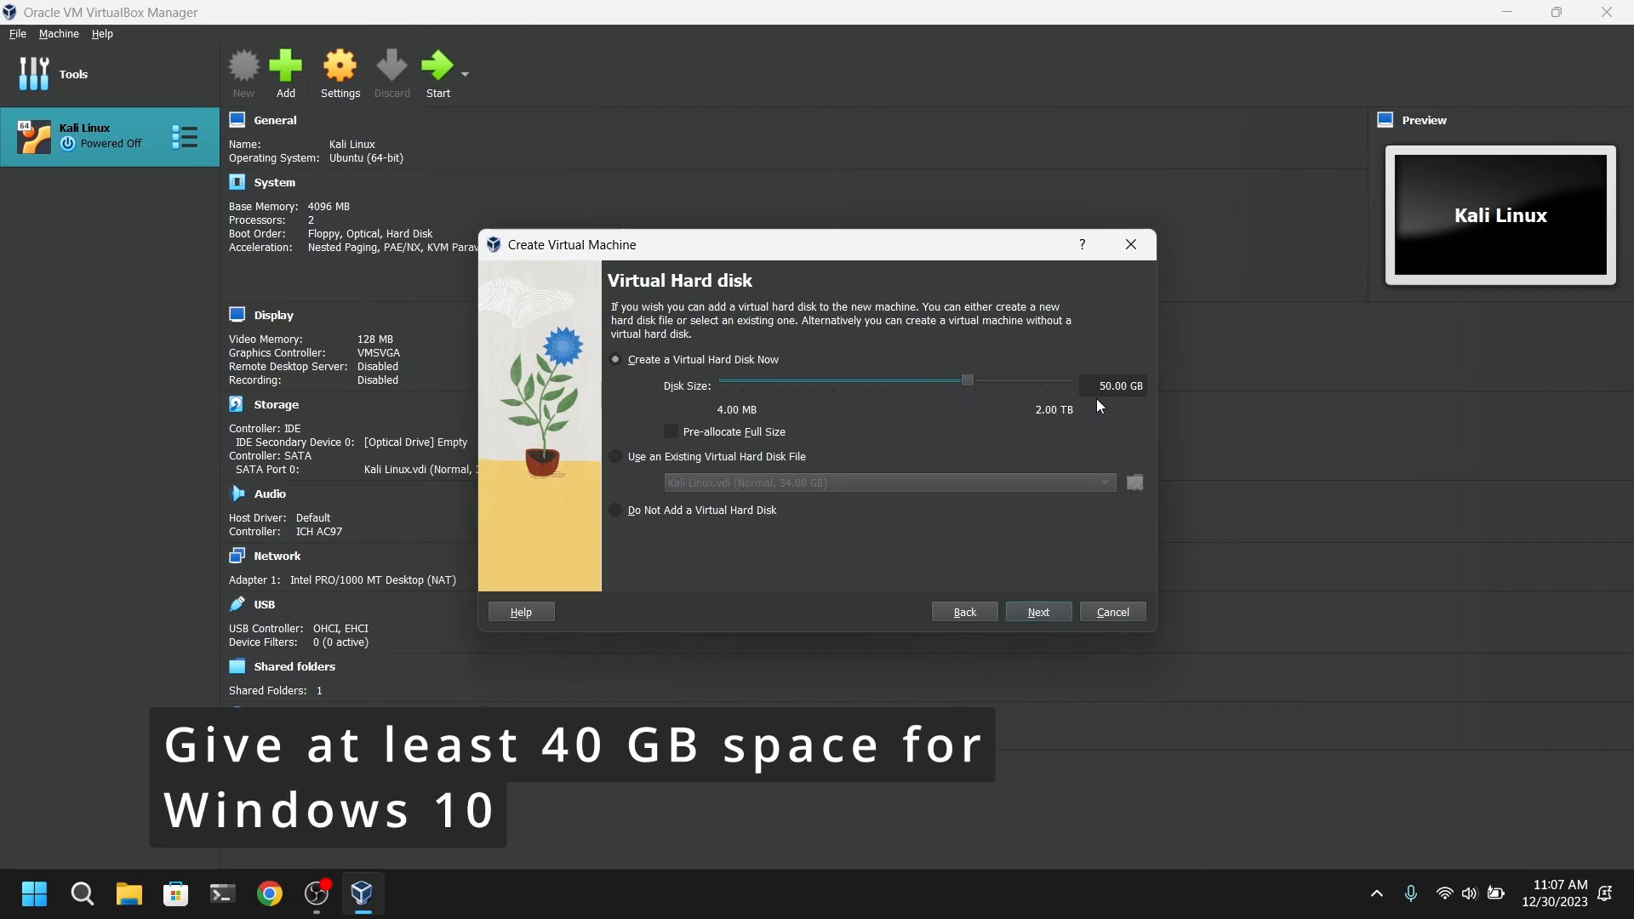
click(1037, 620)
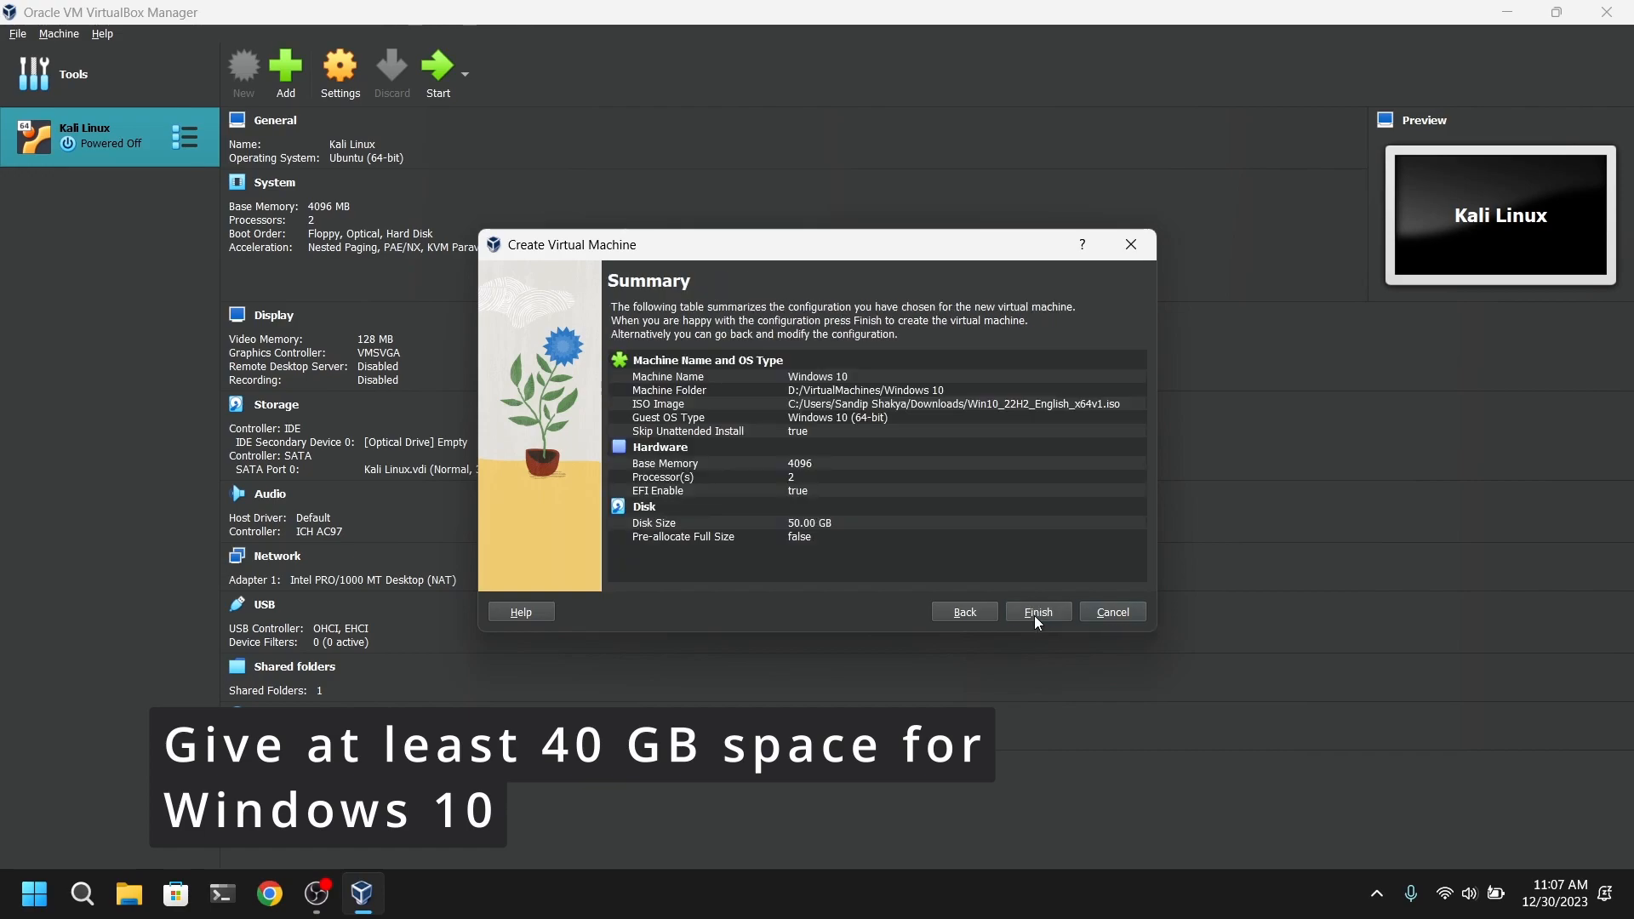
click(1035, 620)
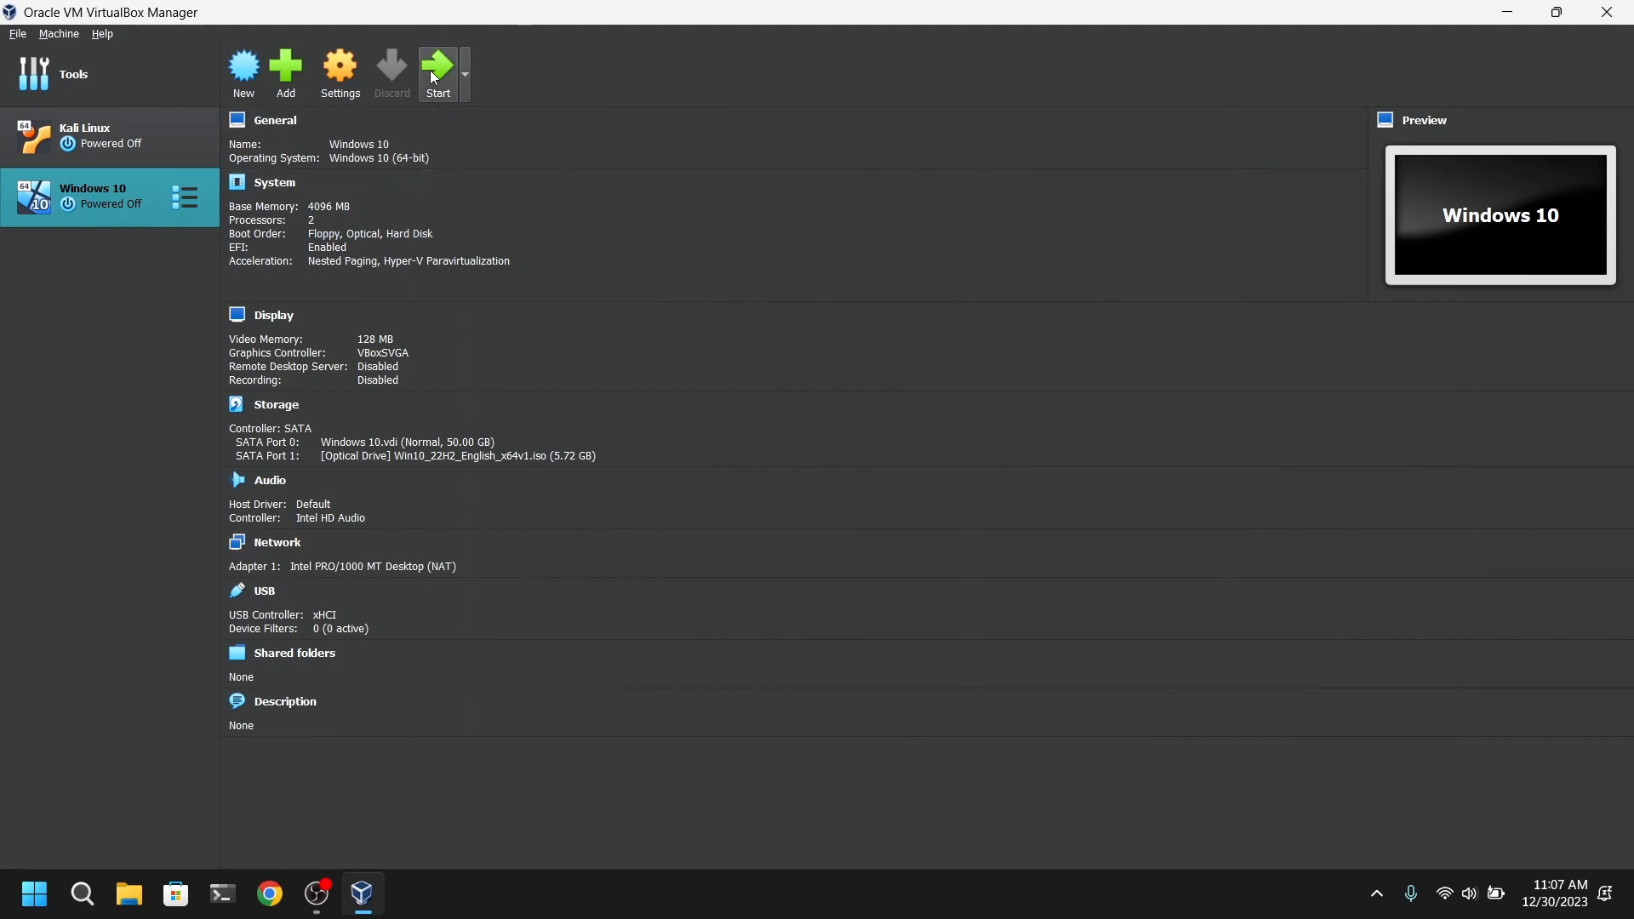
Enable PAE/NX for the Windows 10 machine's processor and check its motherboard, acceleration and display settings
click(360, 89)
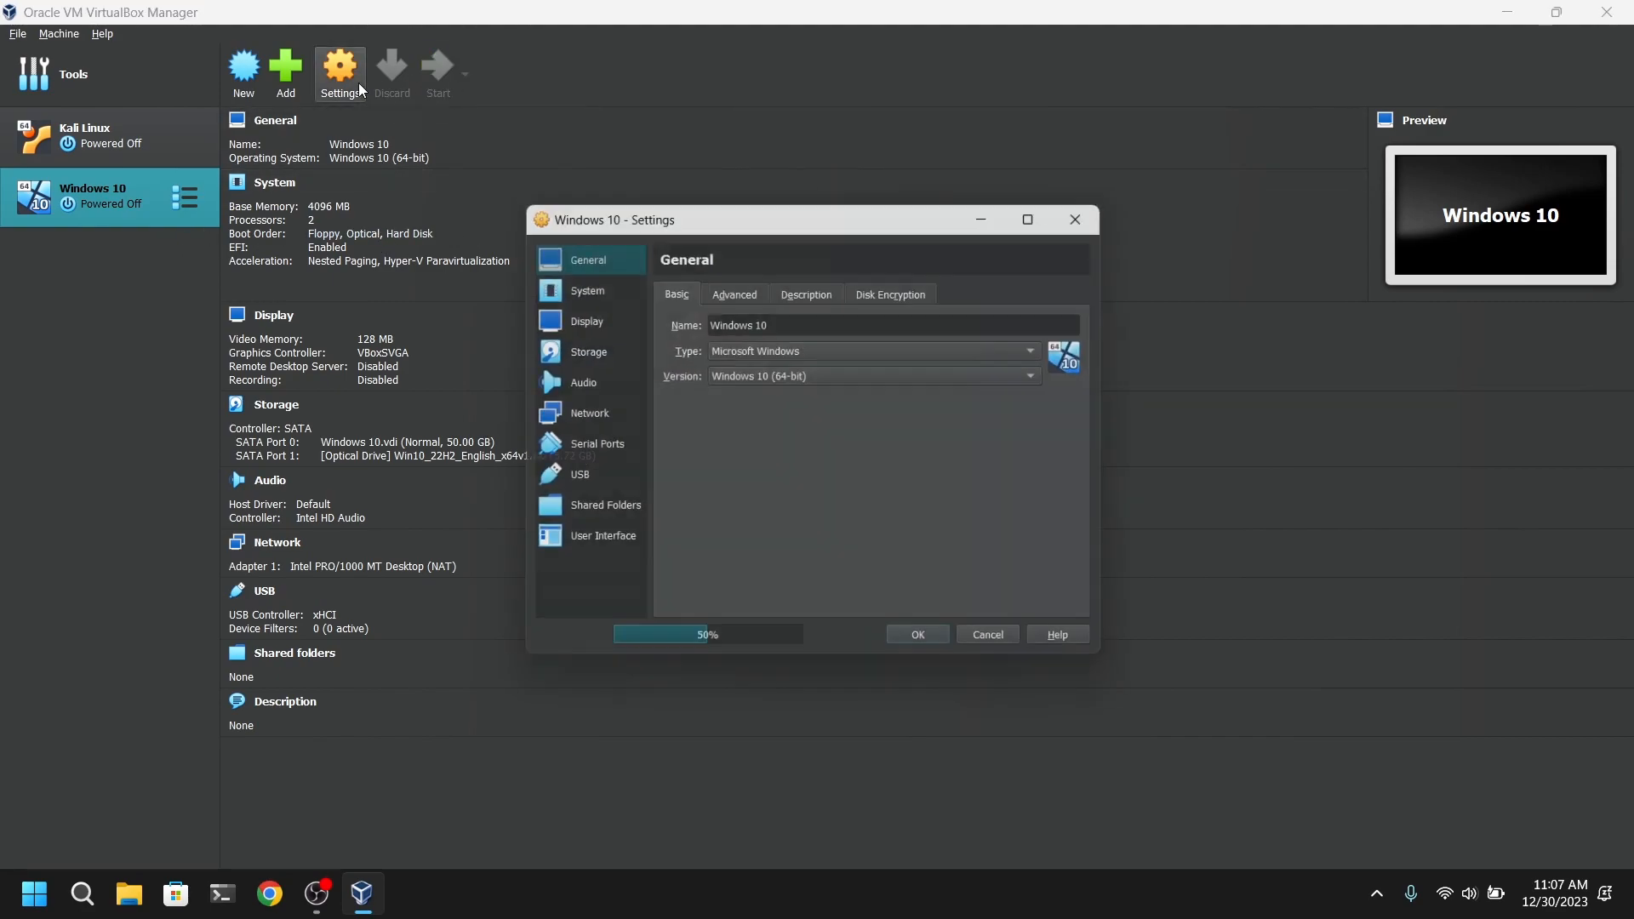
click(589, 288)
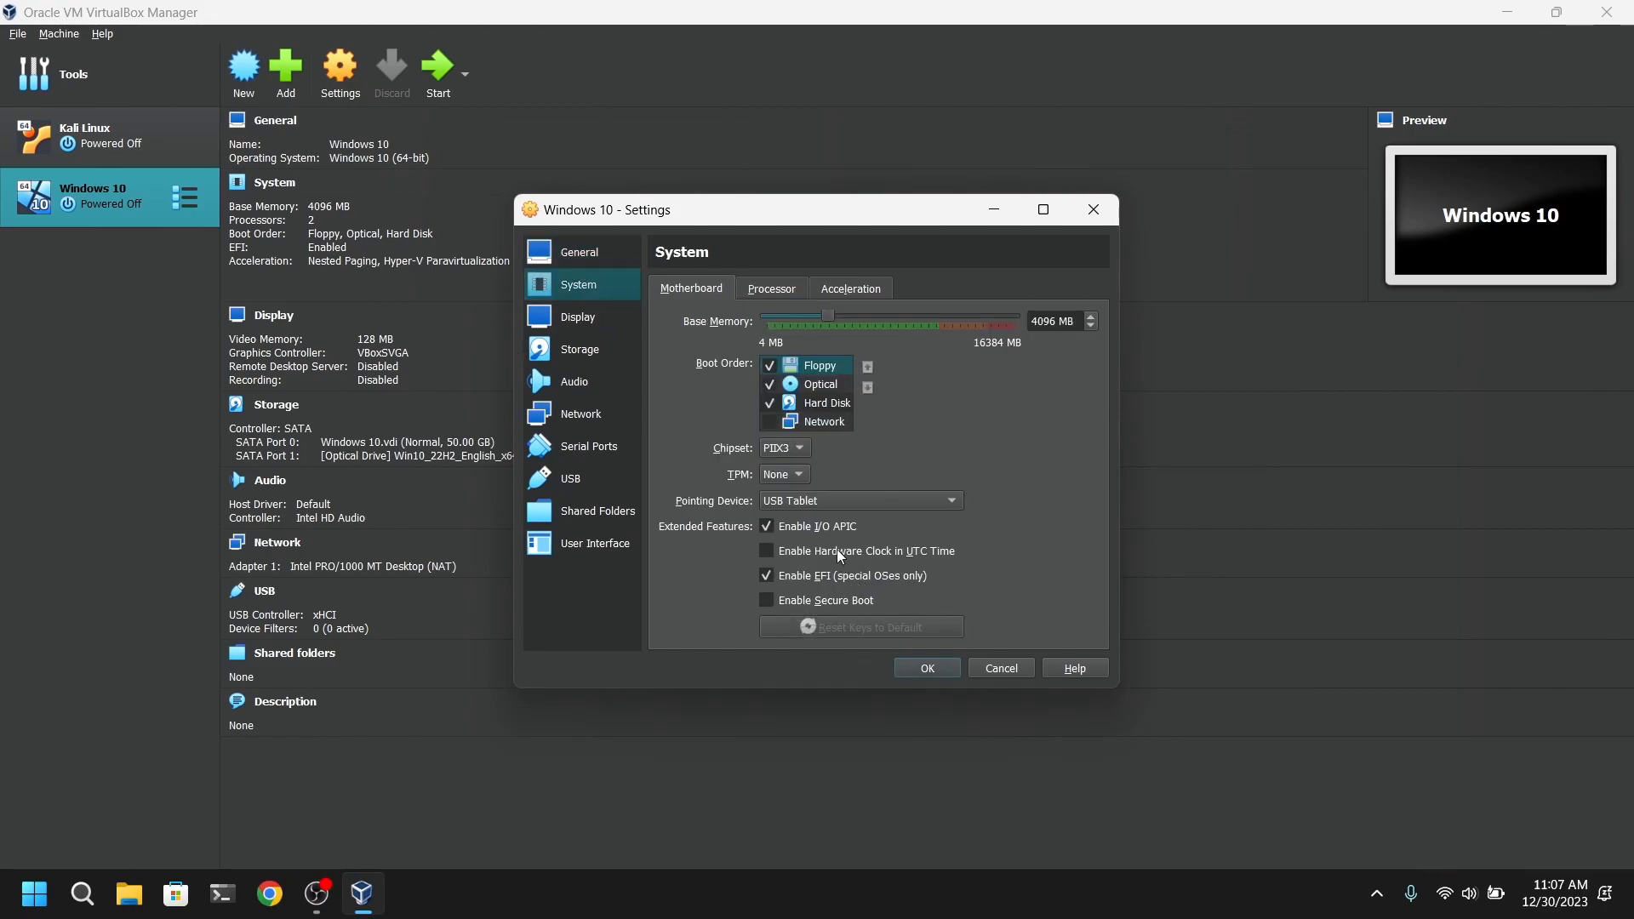
click(777, 291)
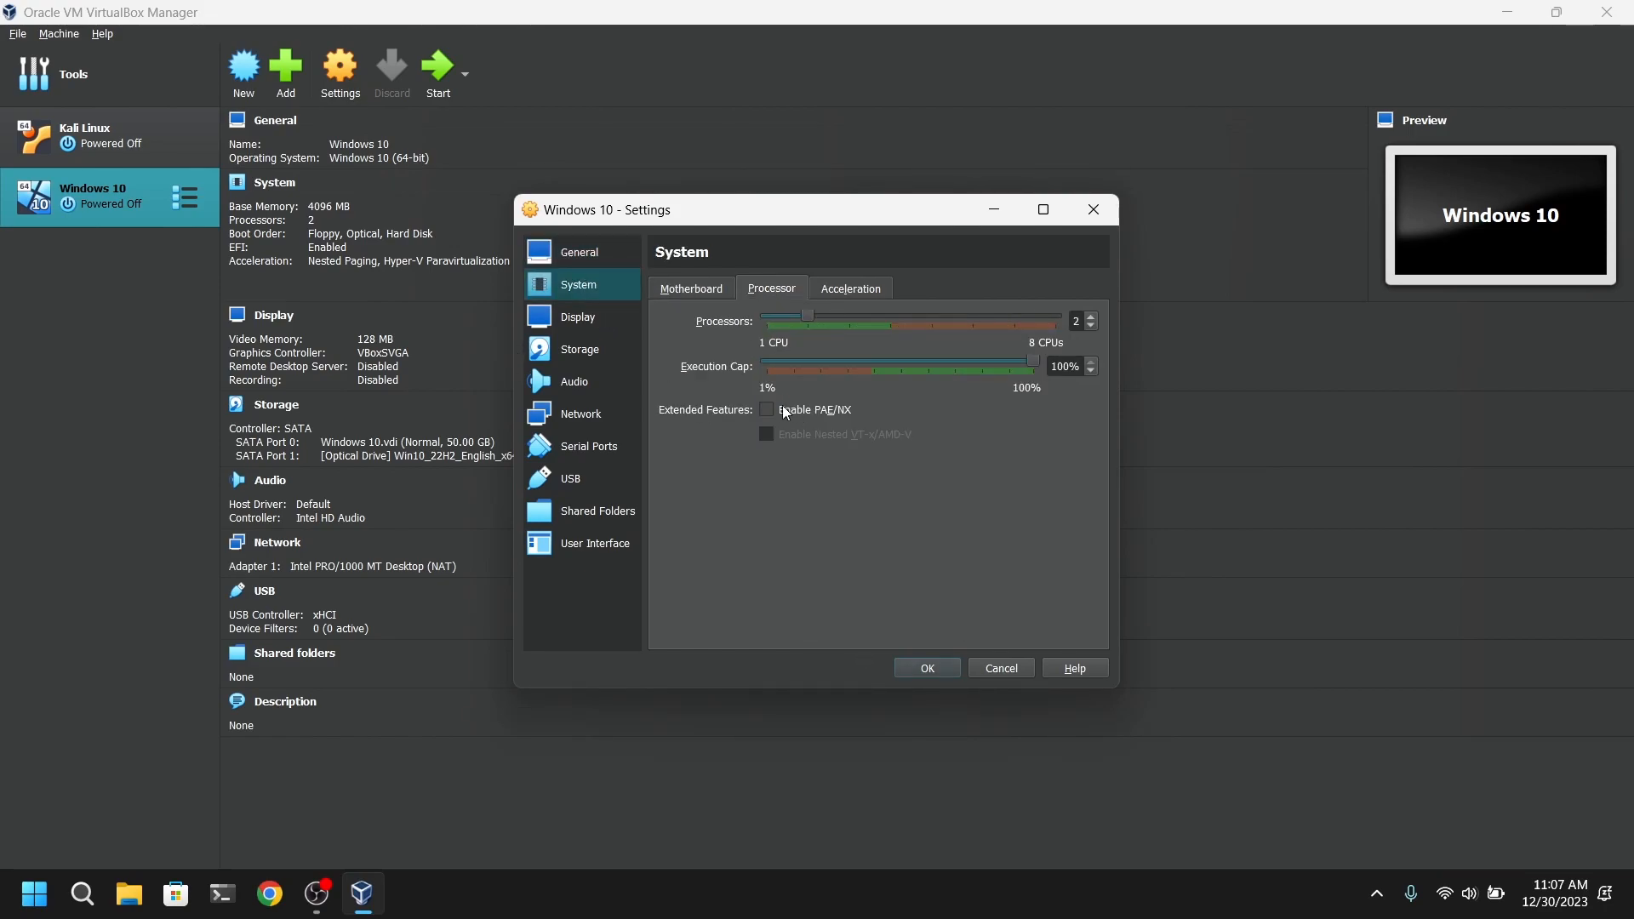
click(832, 291)
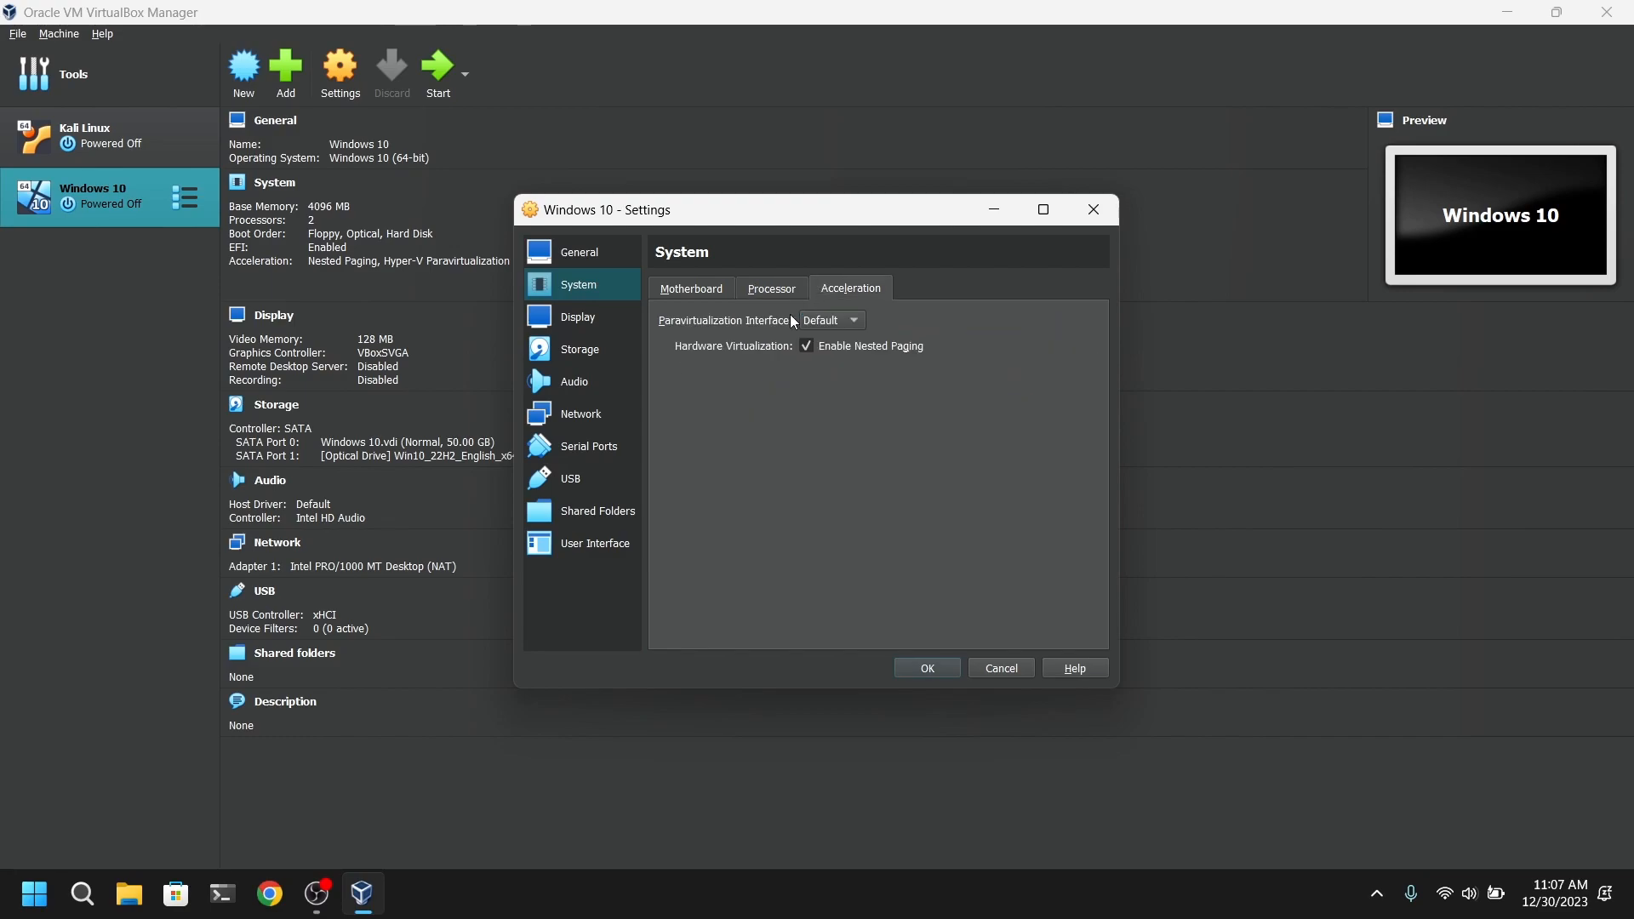
click(596, 324)
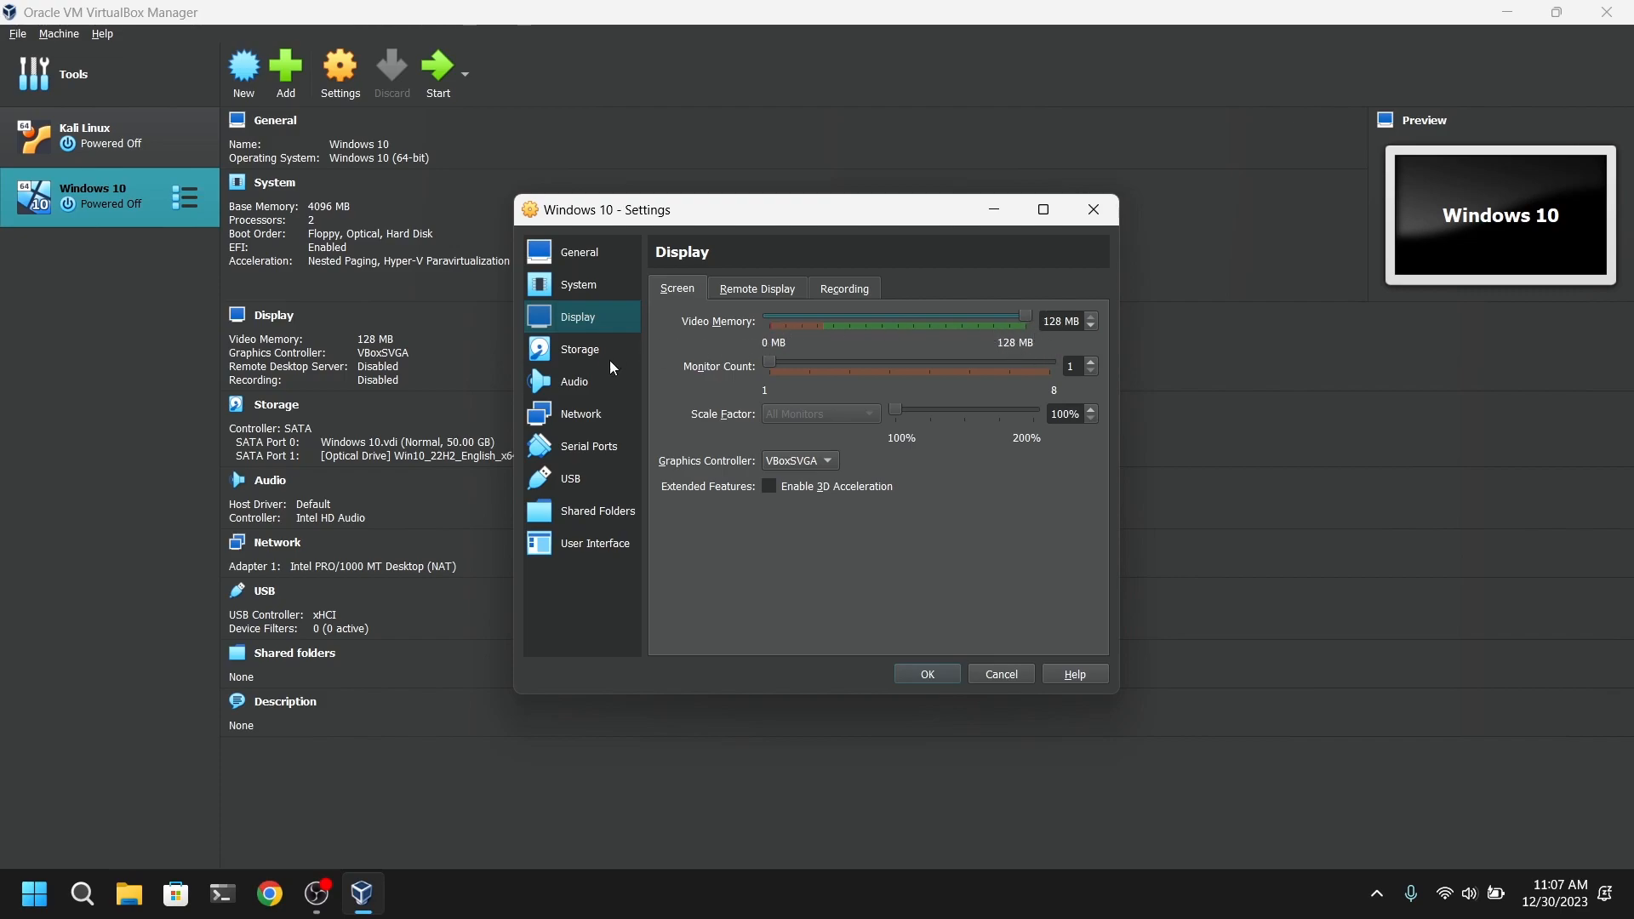
Share the host's D:\ drive with the machine as D_DRIVE with full access and auto-mount, and save the settings
click(585, 513)
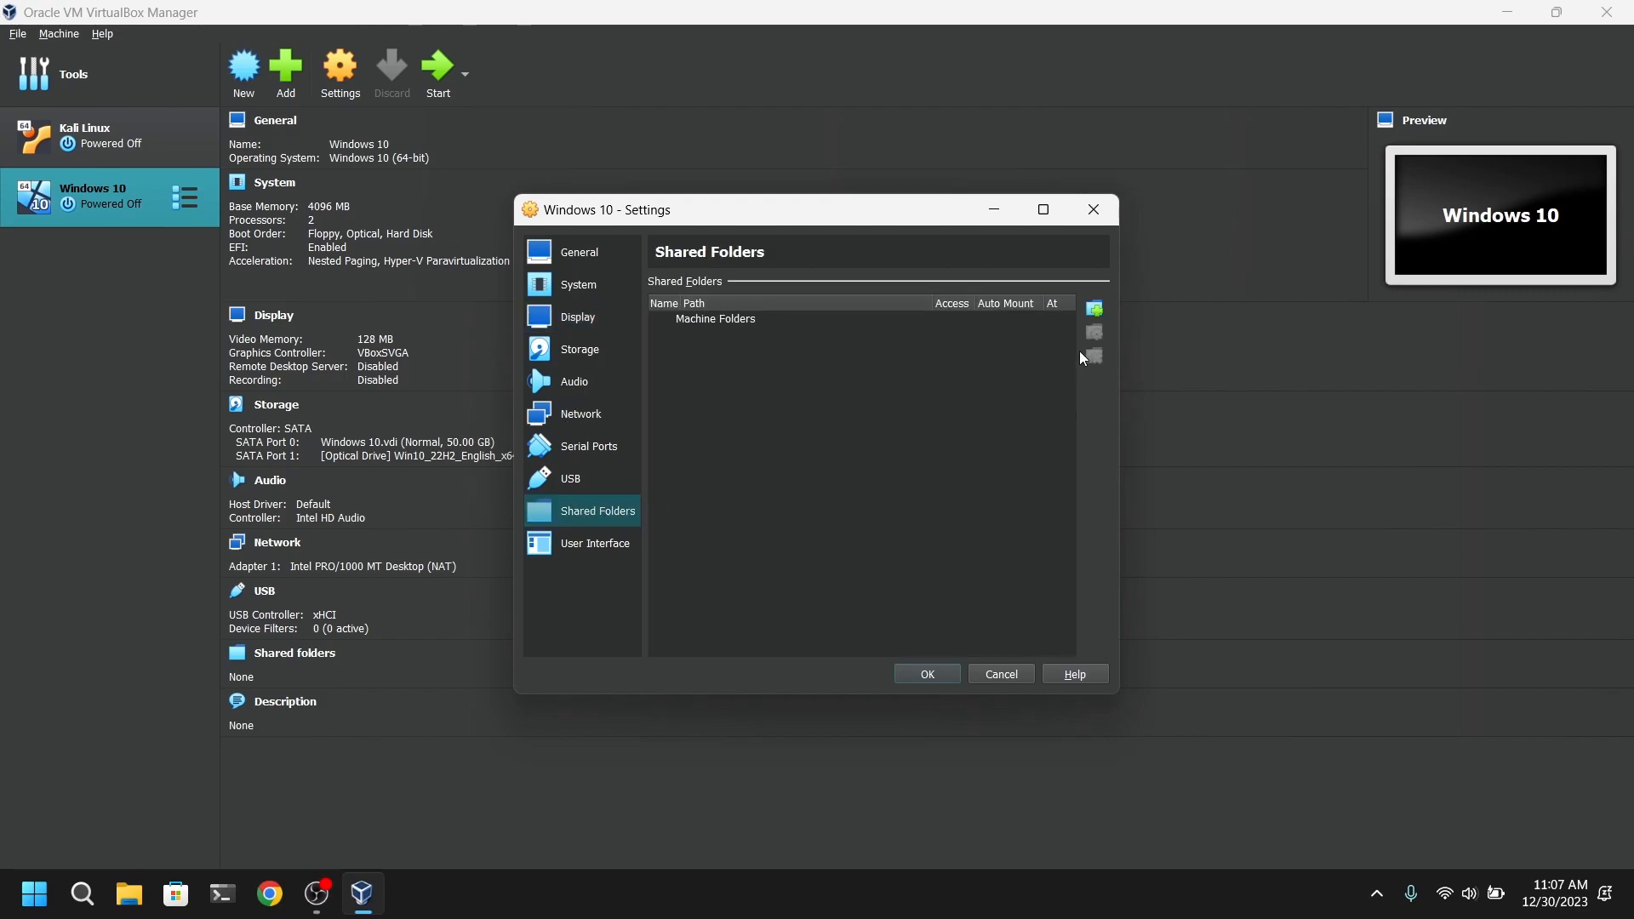
click(1095, 308)
click(925, 393)
click(885, 439)
scroll(791, 596, down, 3)
click(787, 565)
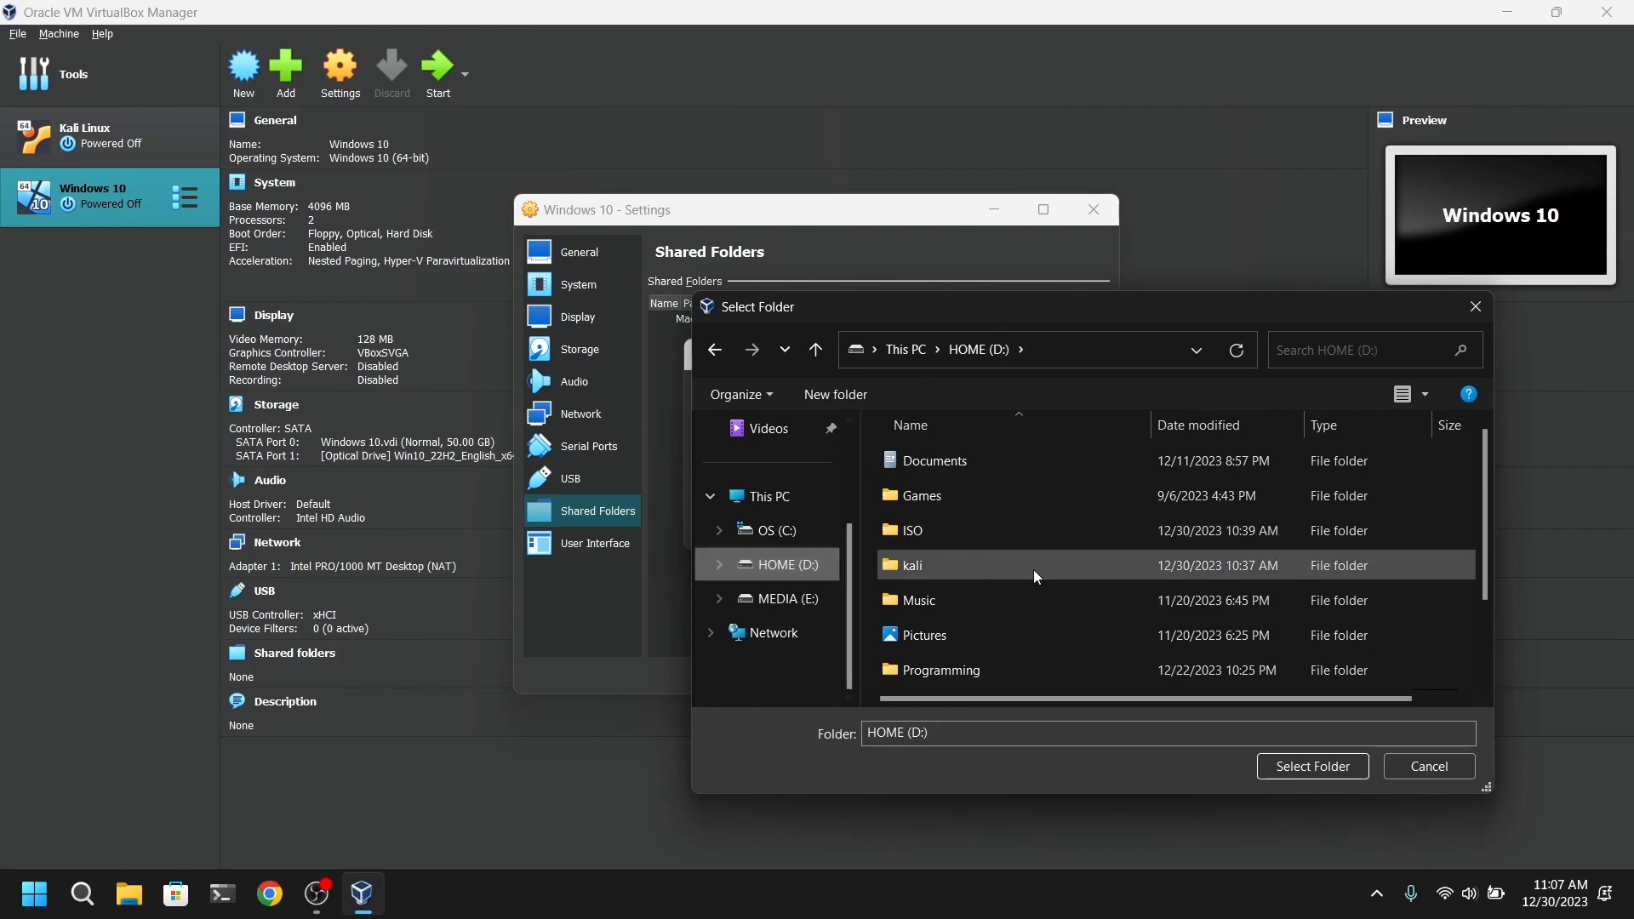
click(1313, 766)
click(812, 504)
click(823, 534)
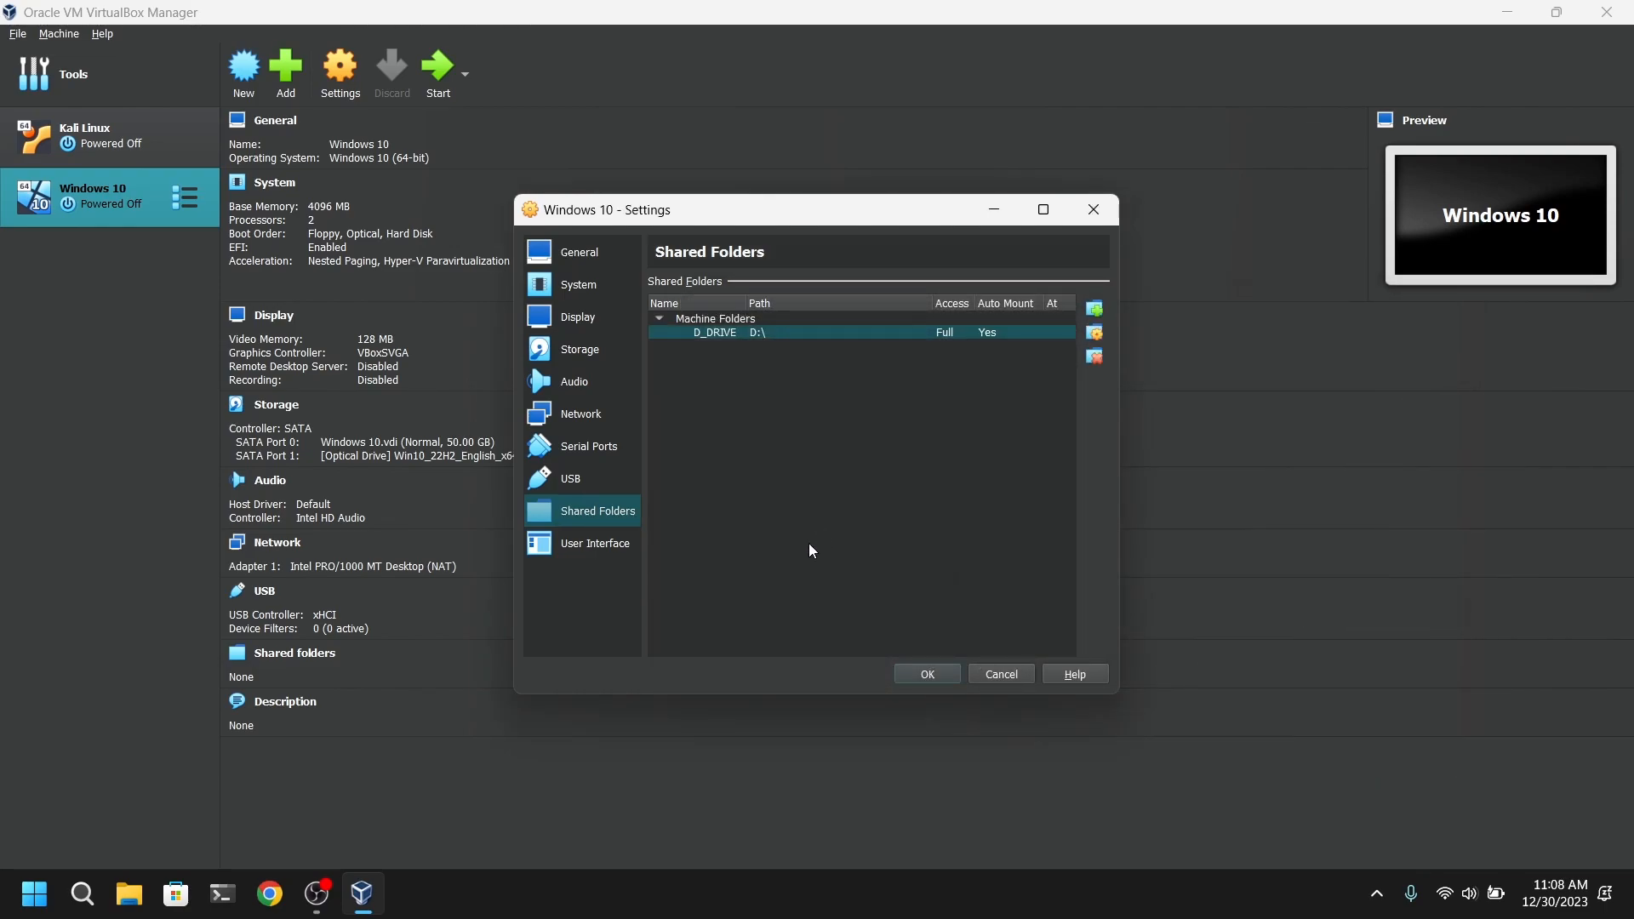
click(928, 674)
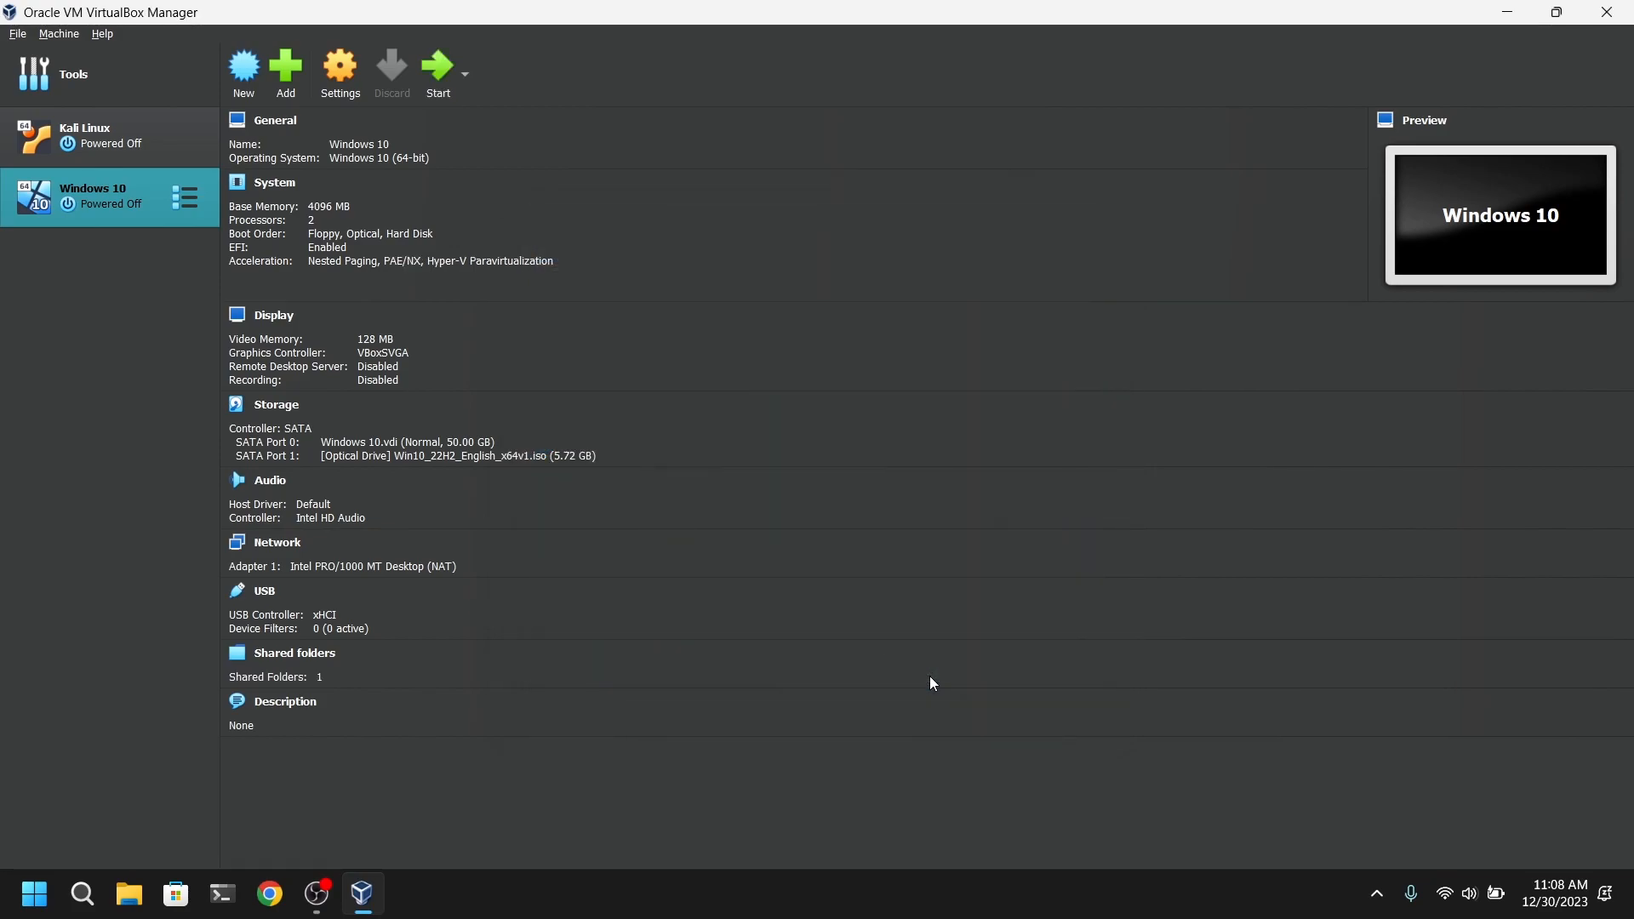
Start the Windows 10 virtual machine, maximize its window and boot it from the installation disc
click(430, 73)
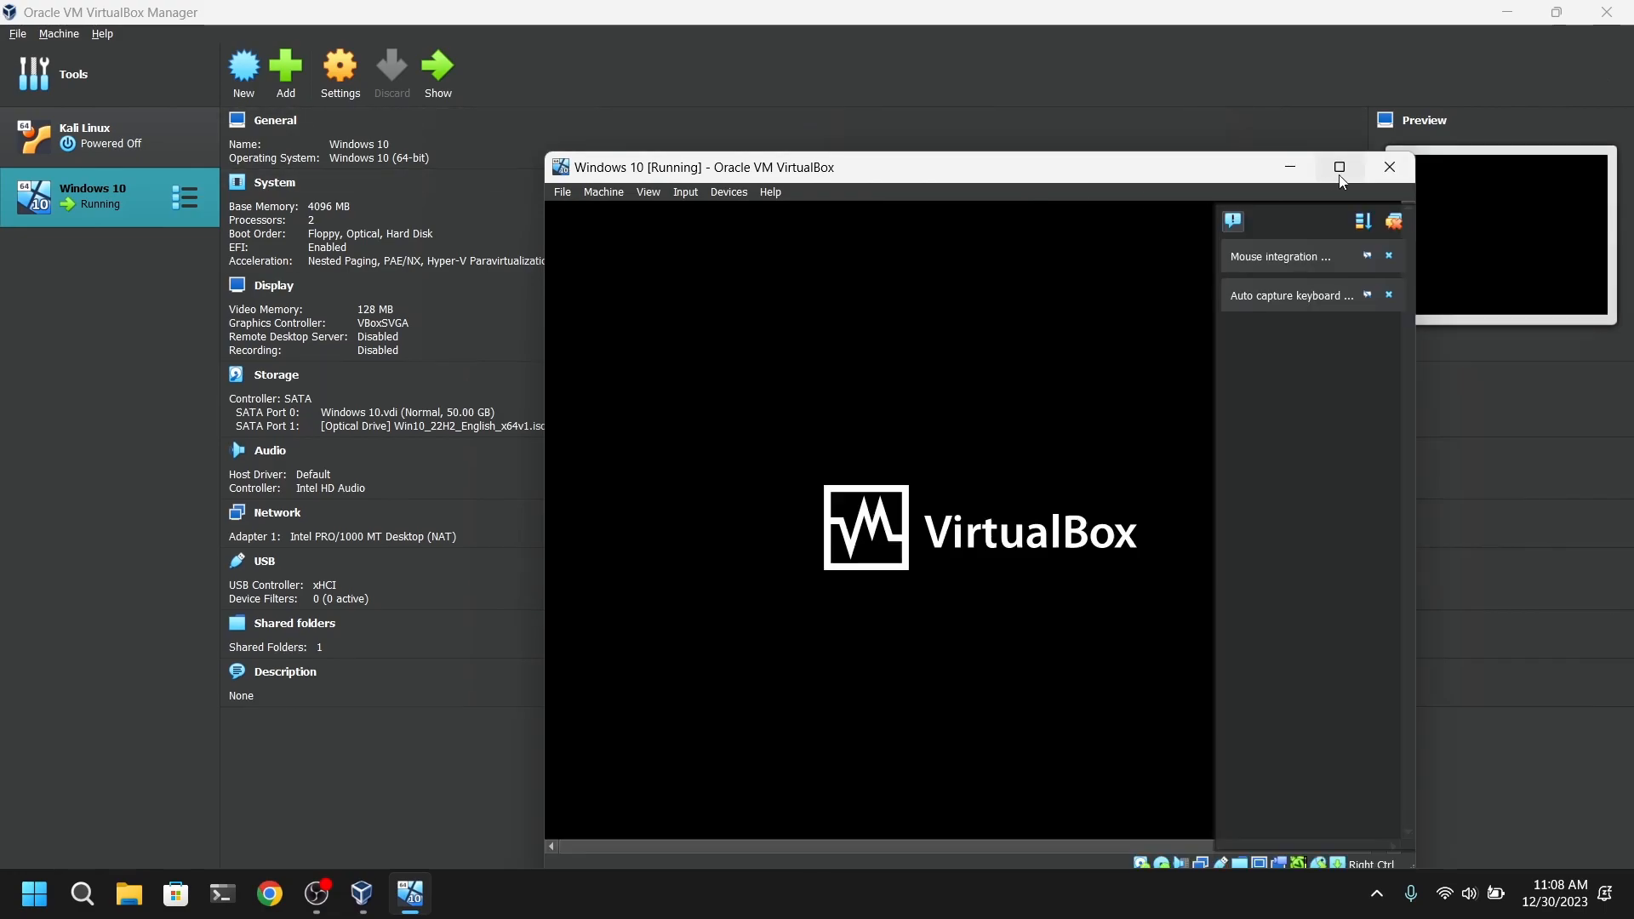
click(1341, 160)
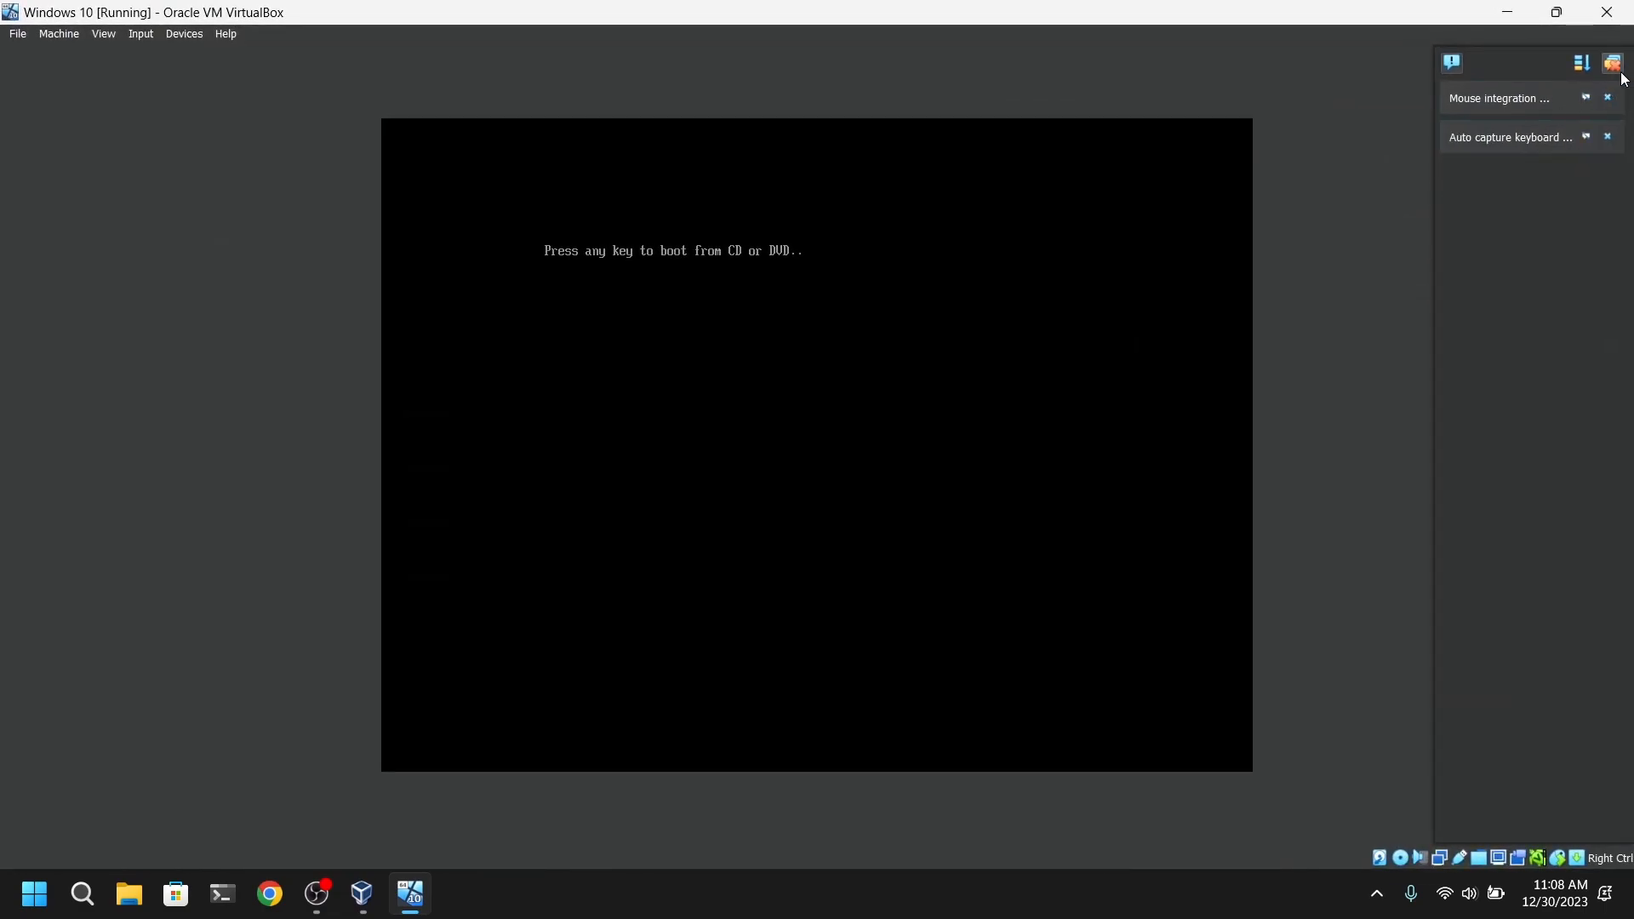
key(Return)
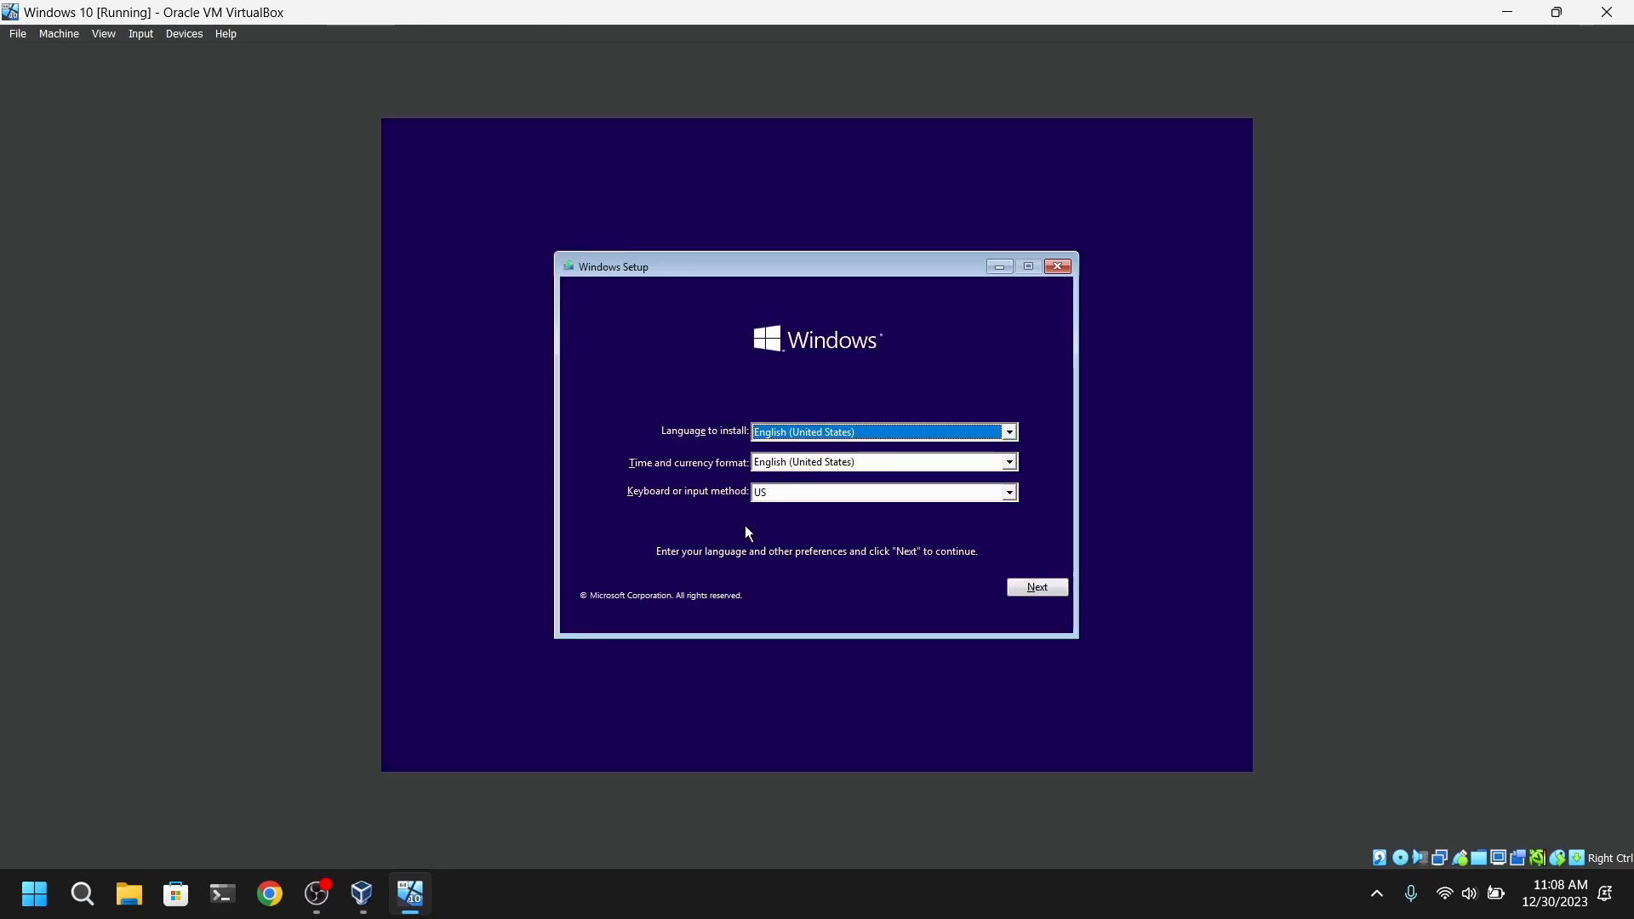
Begin installing Windows with English (United States) and the US keyboard, without a product key, choosing the Windows 10 Pro edition
click(1037, 597)
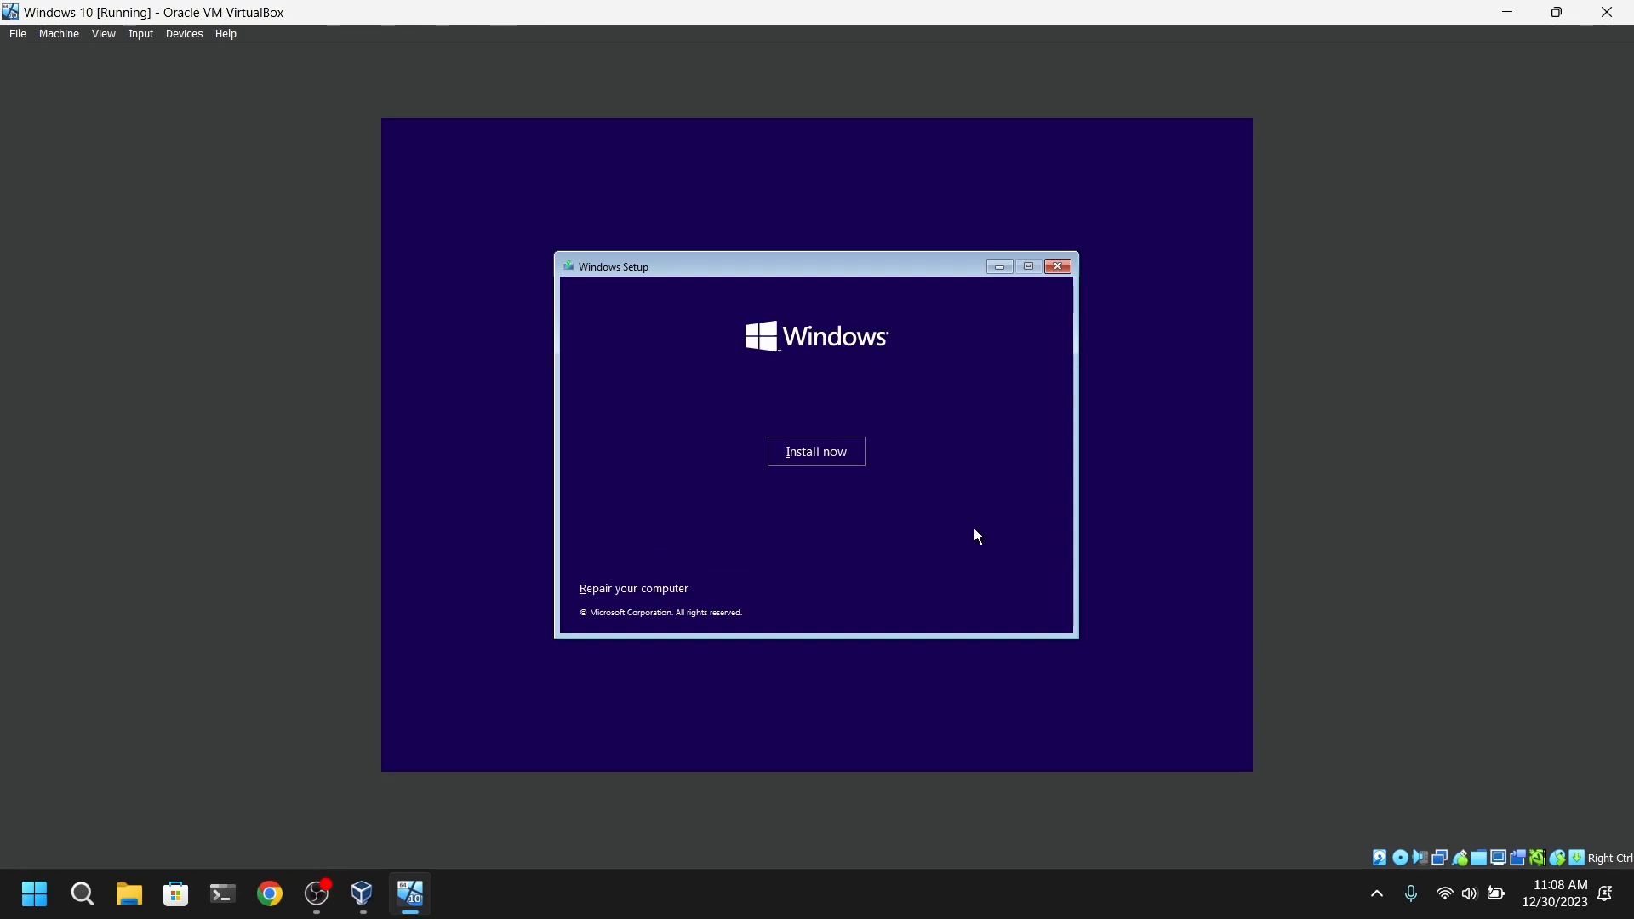
click(844, 457)
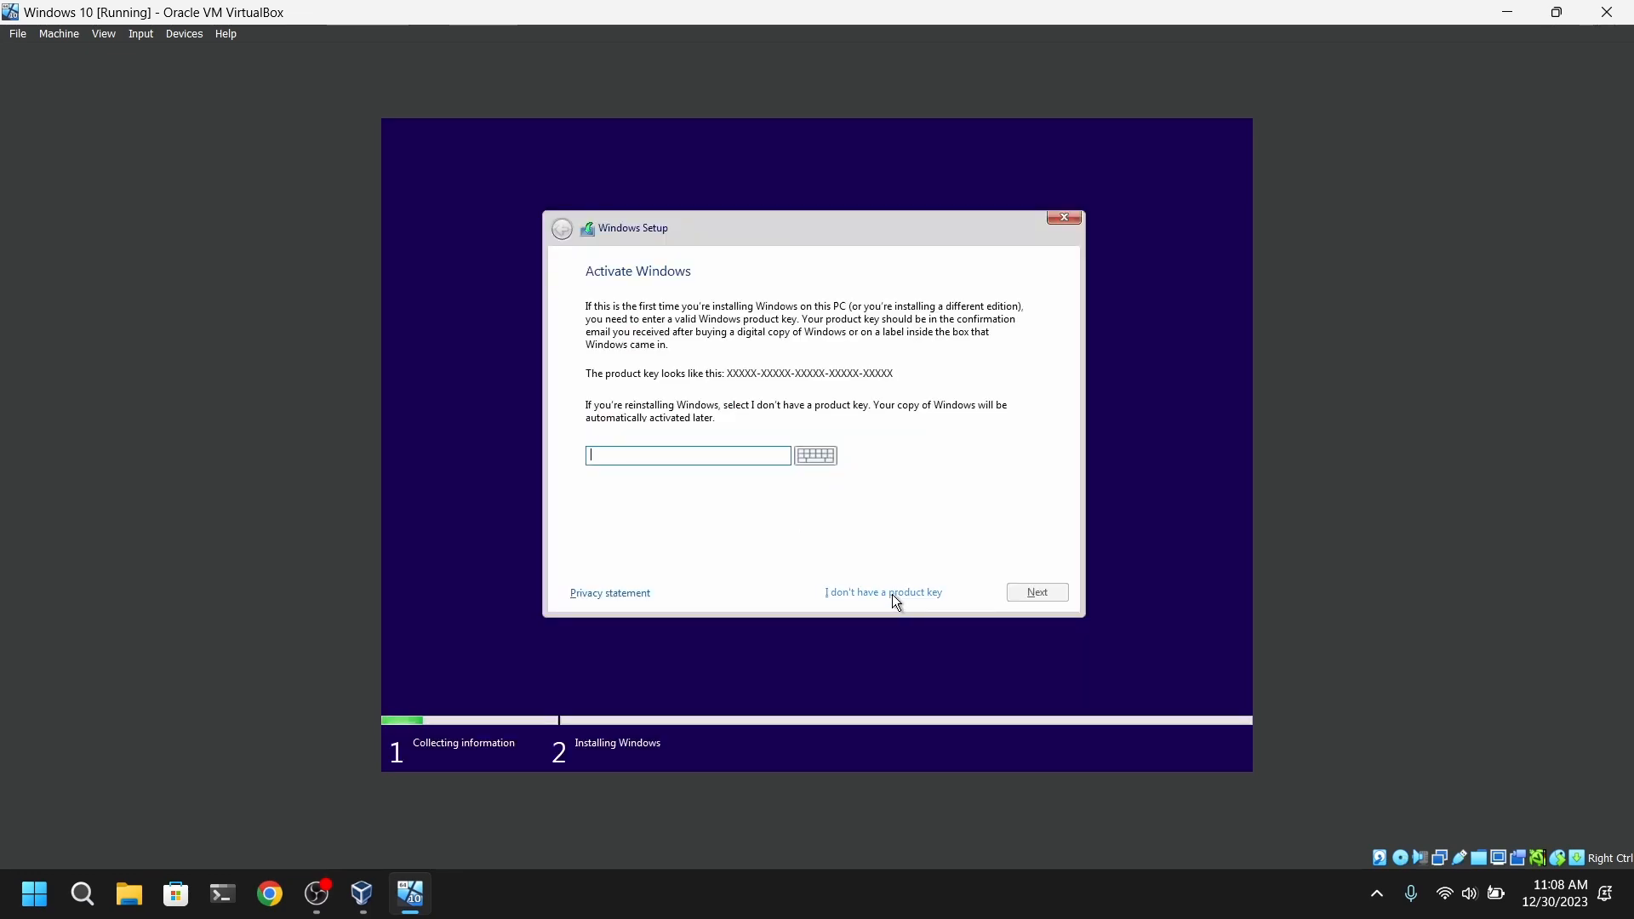
click(893, 596)
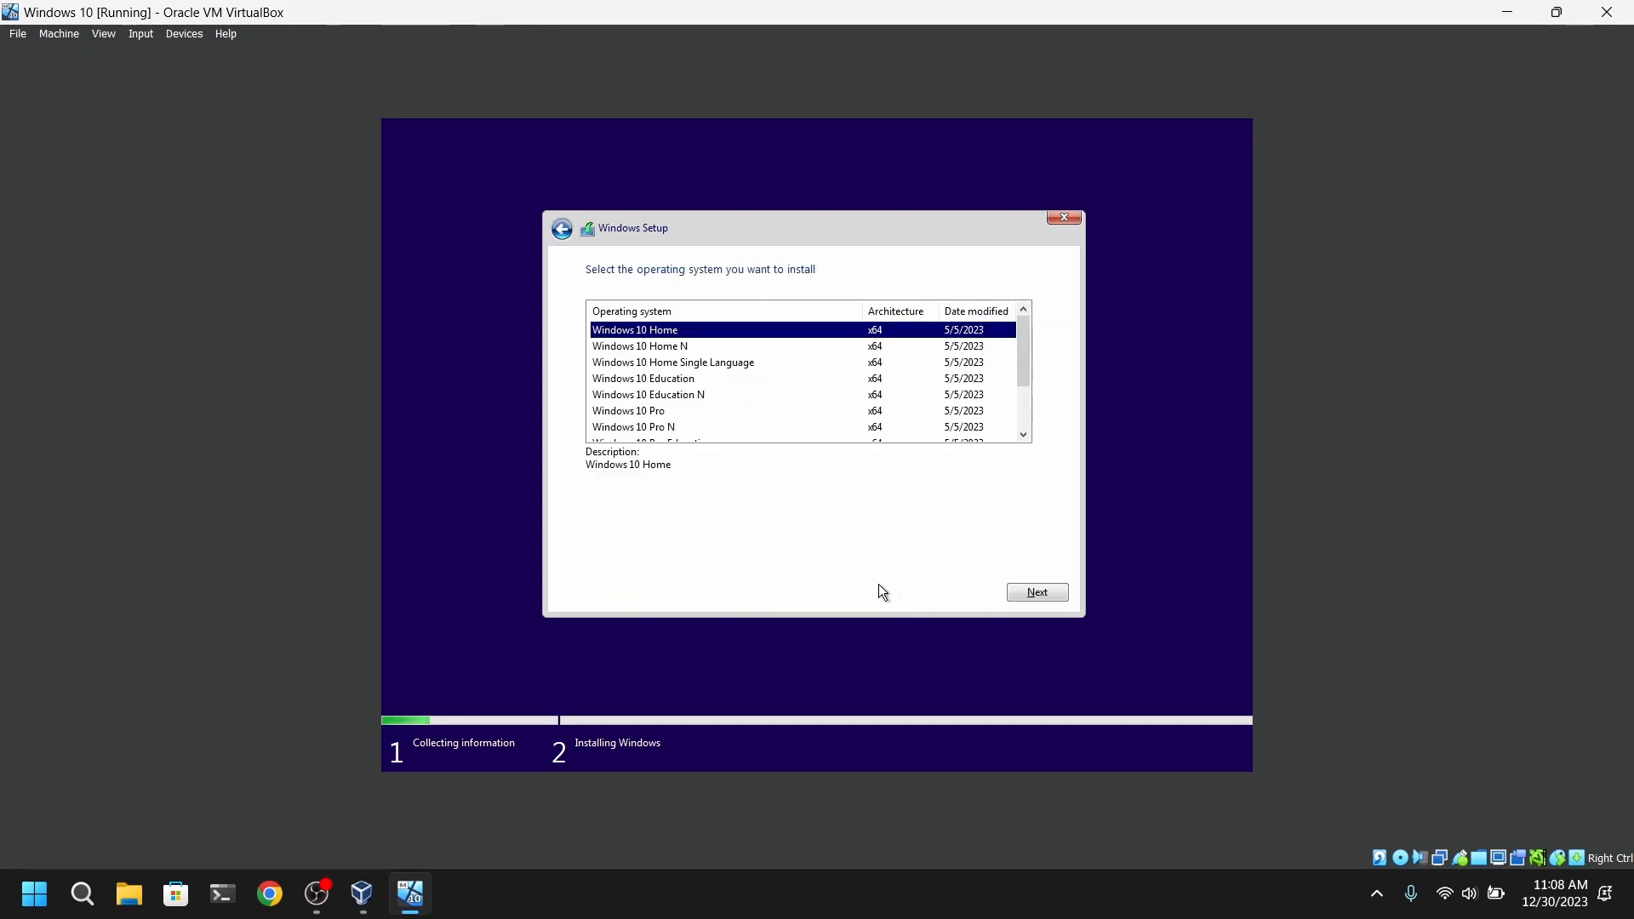
click(640, 412)
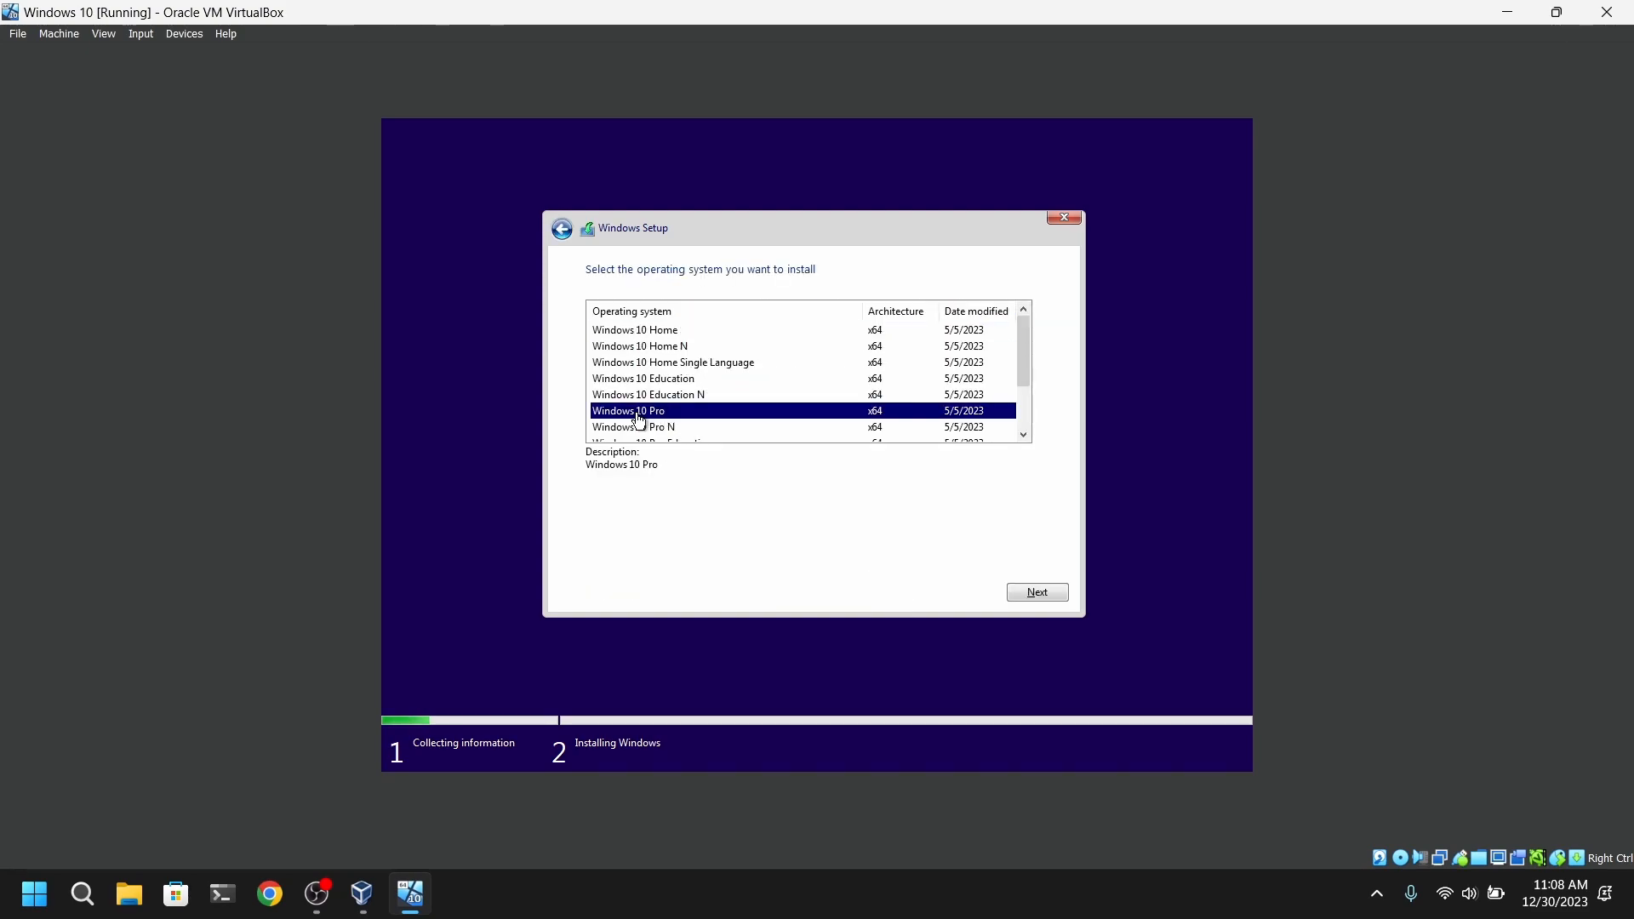
click(1023, 596)
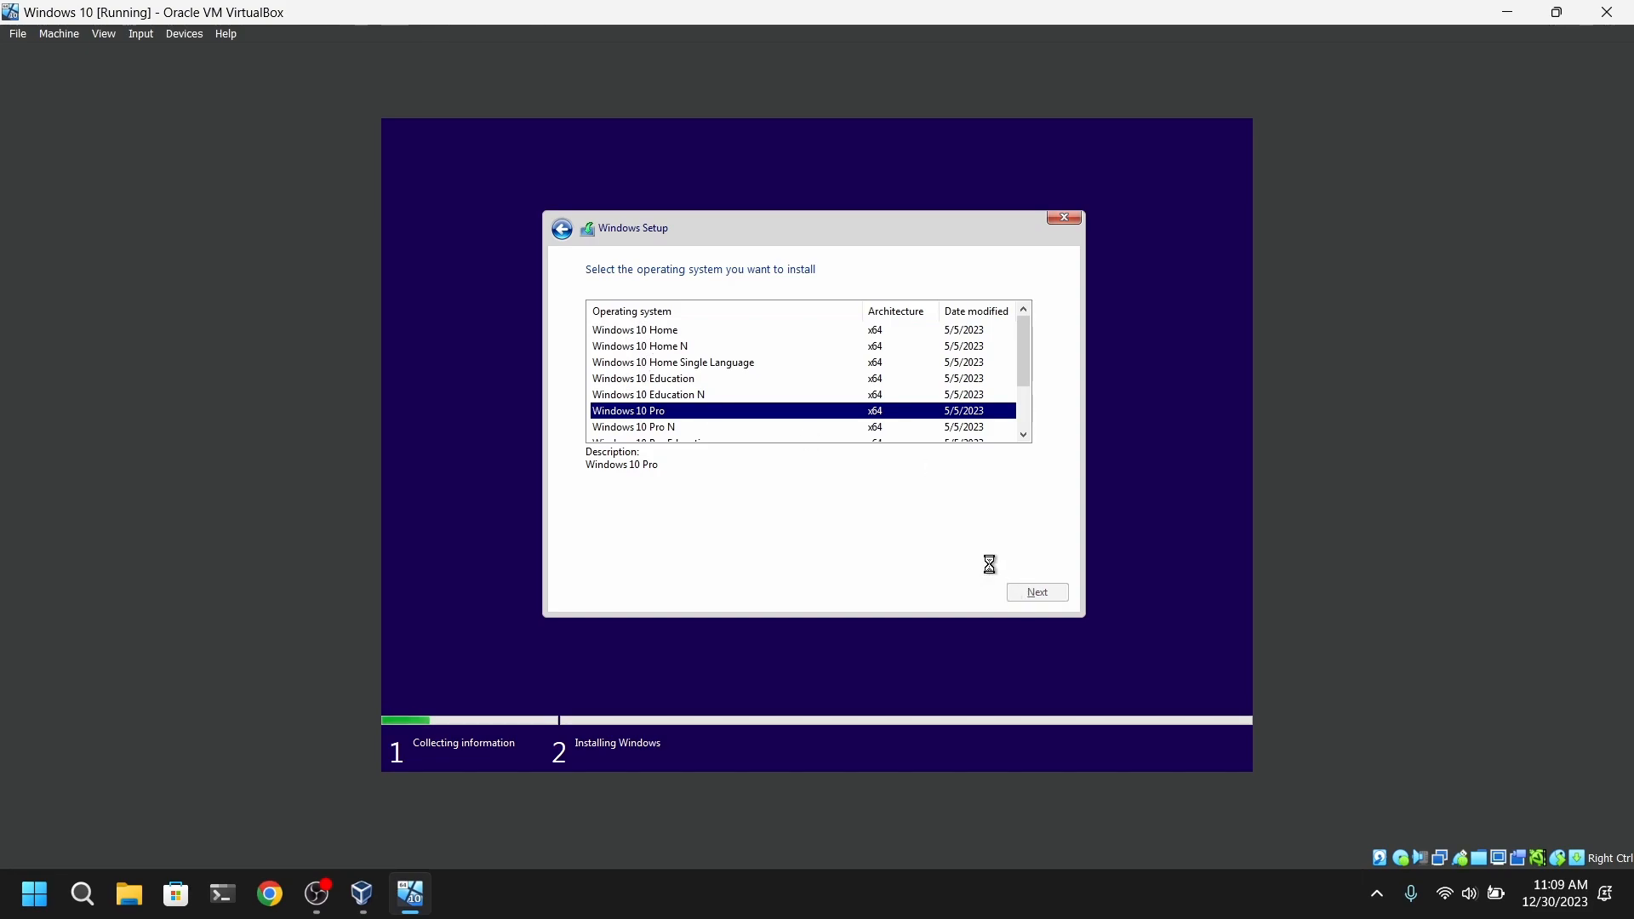
Accept the license terms and start a custom, Windows-only installation on the unallocated space of Drive 0
click(620, 552)
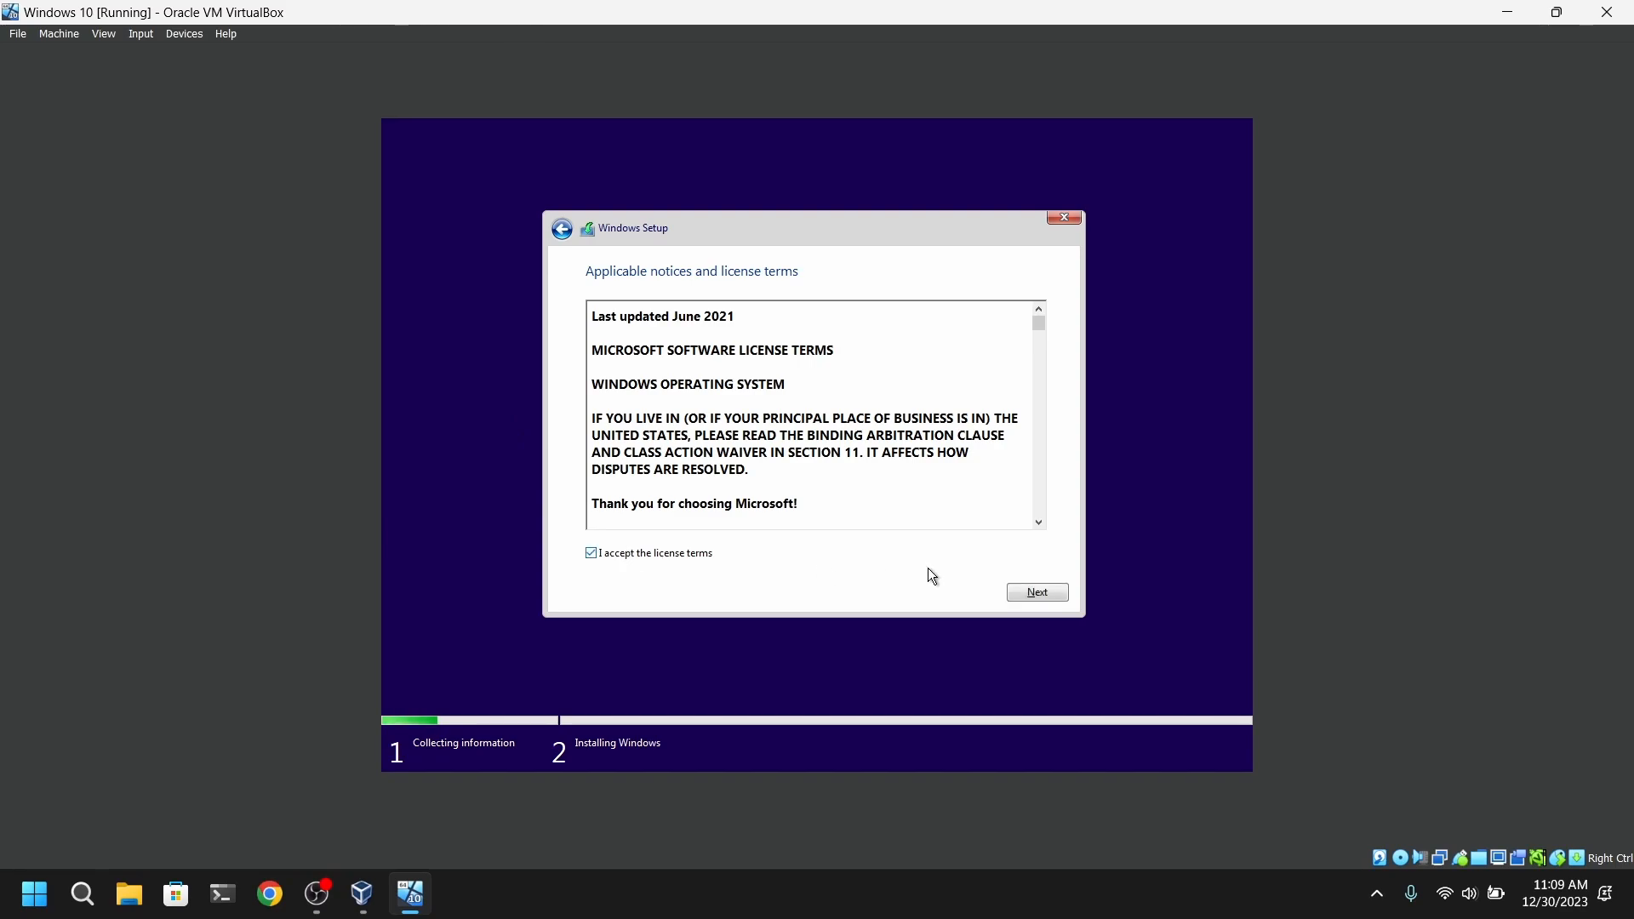
click(1026, 594)
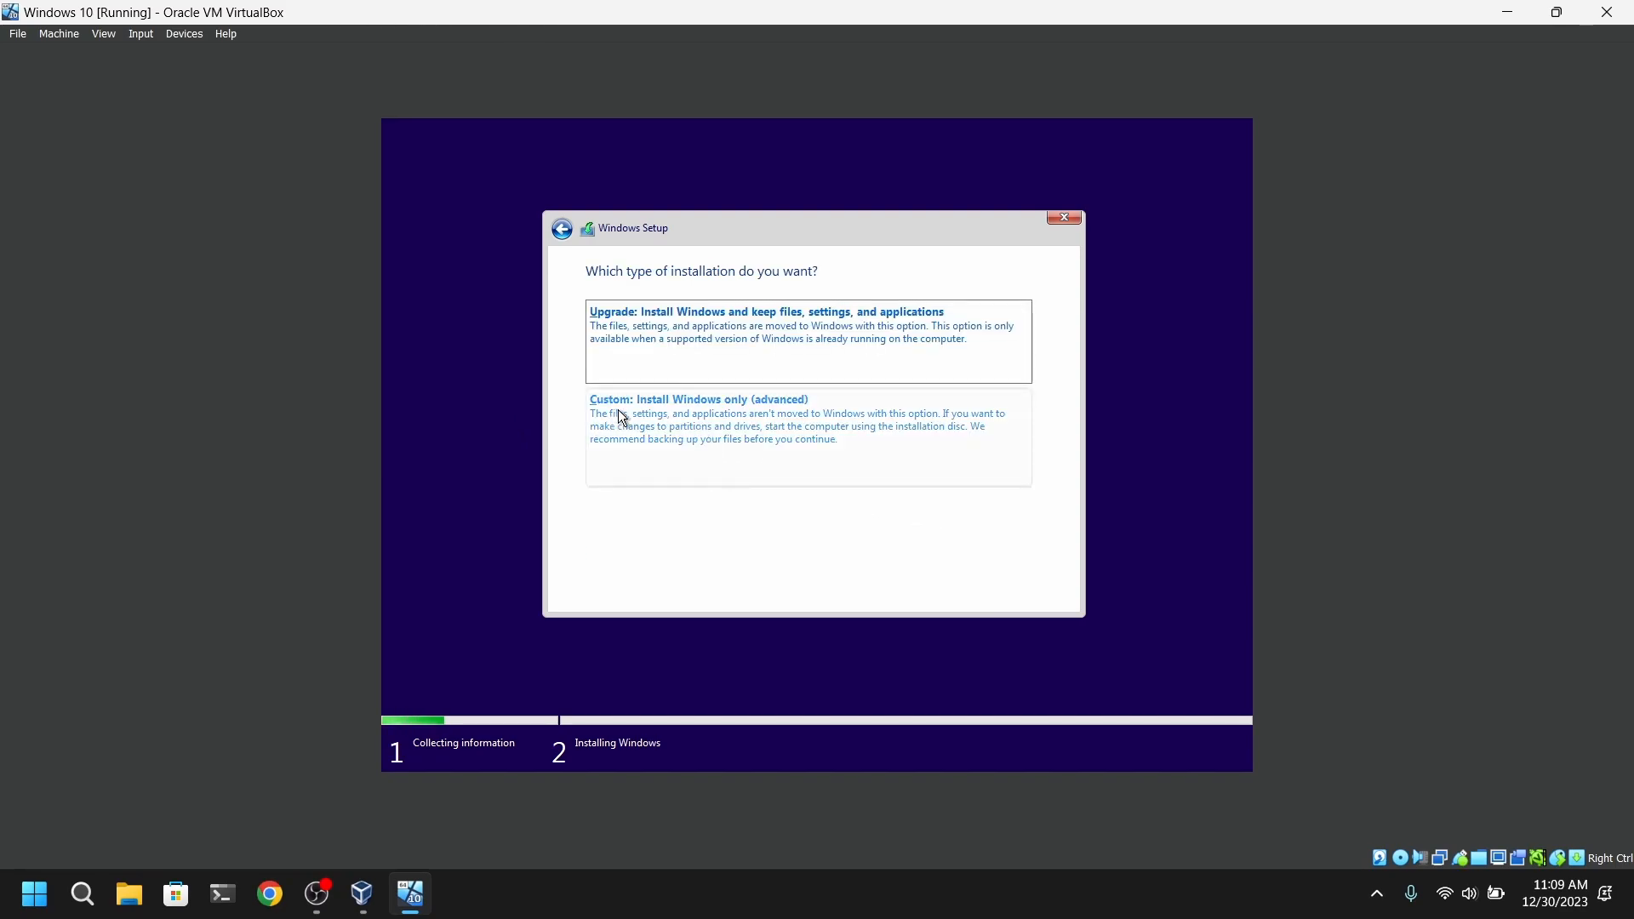
click(643, 434)
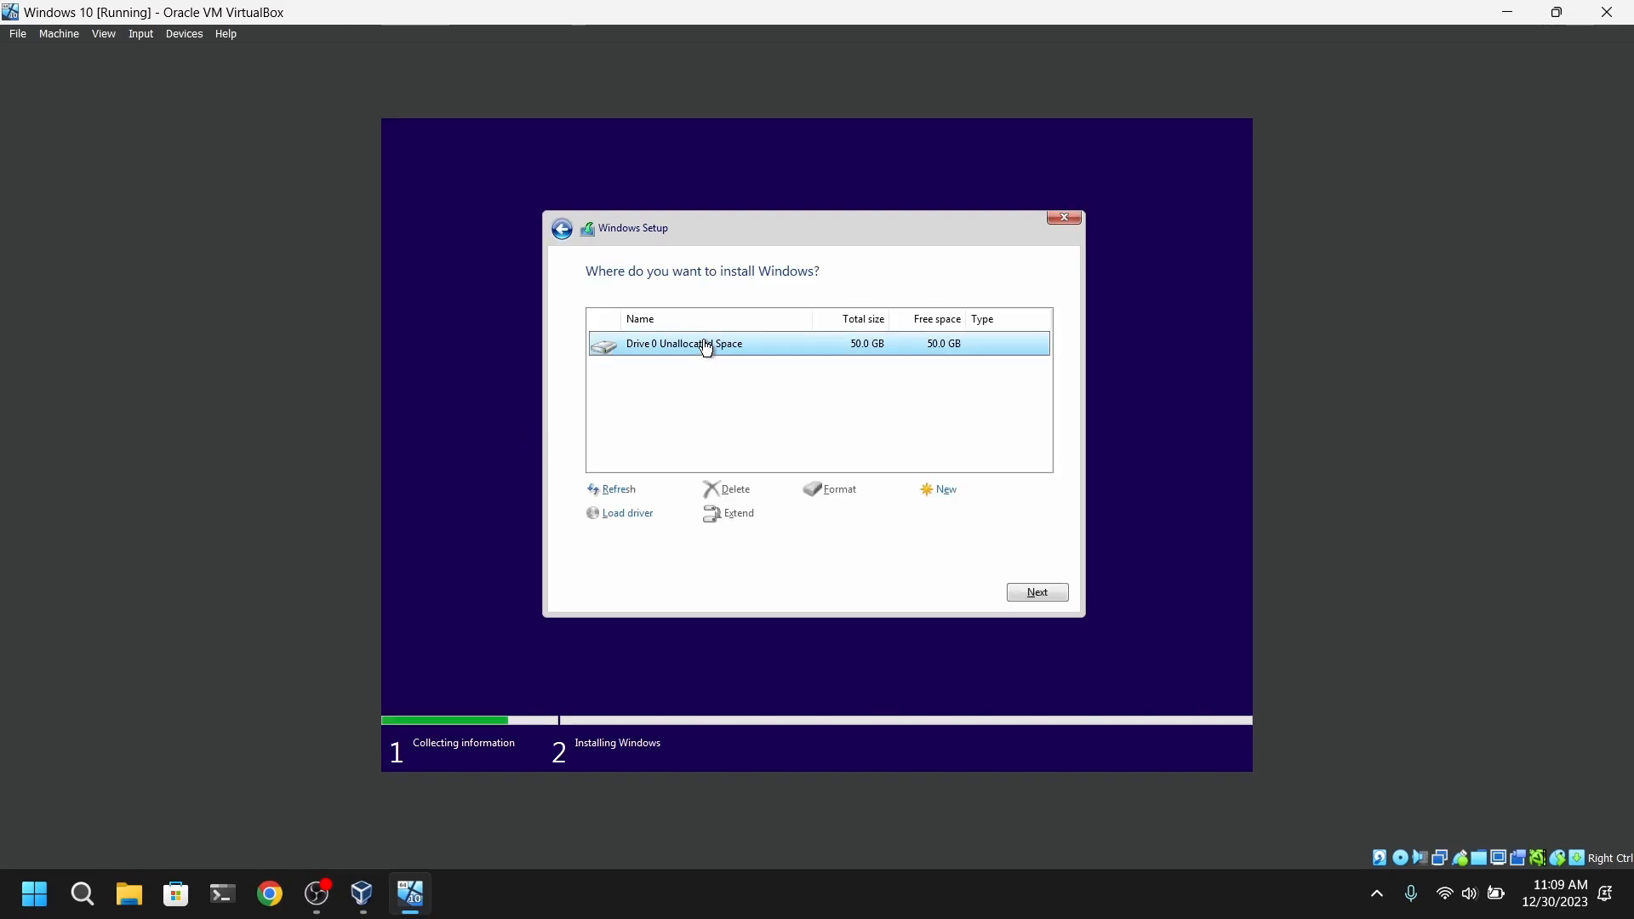
click(1029, 598)
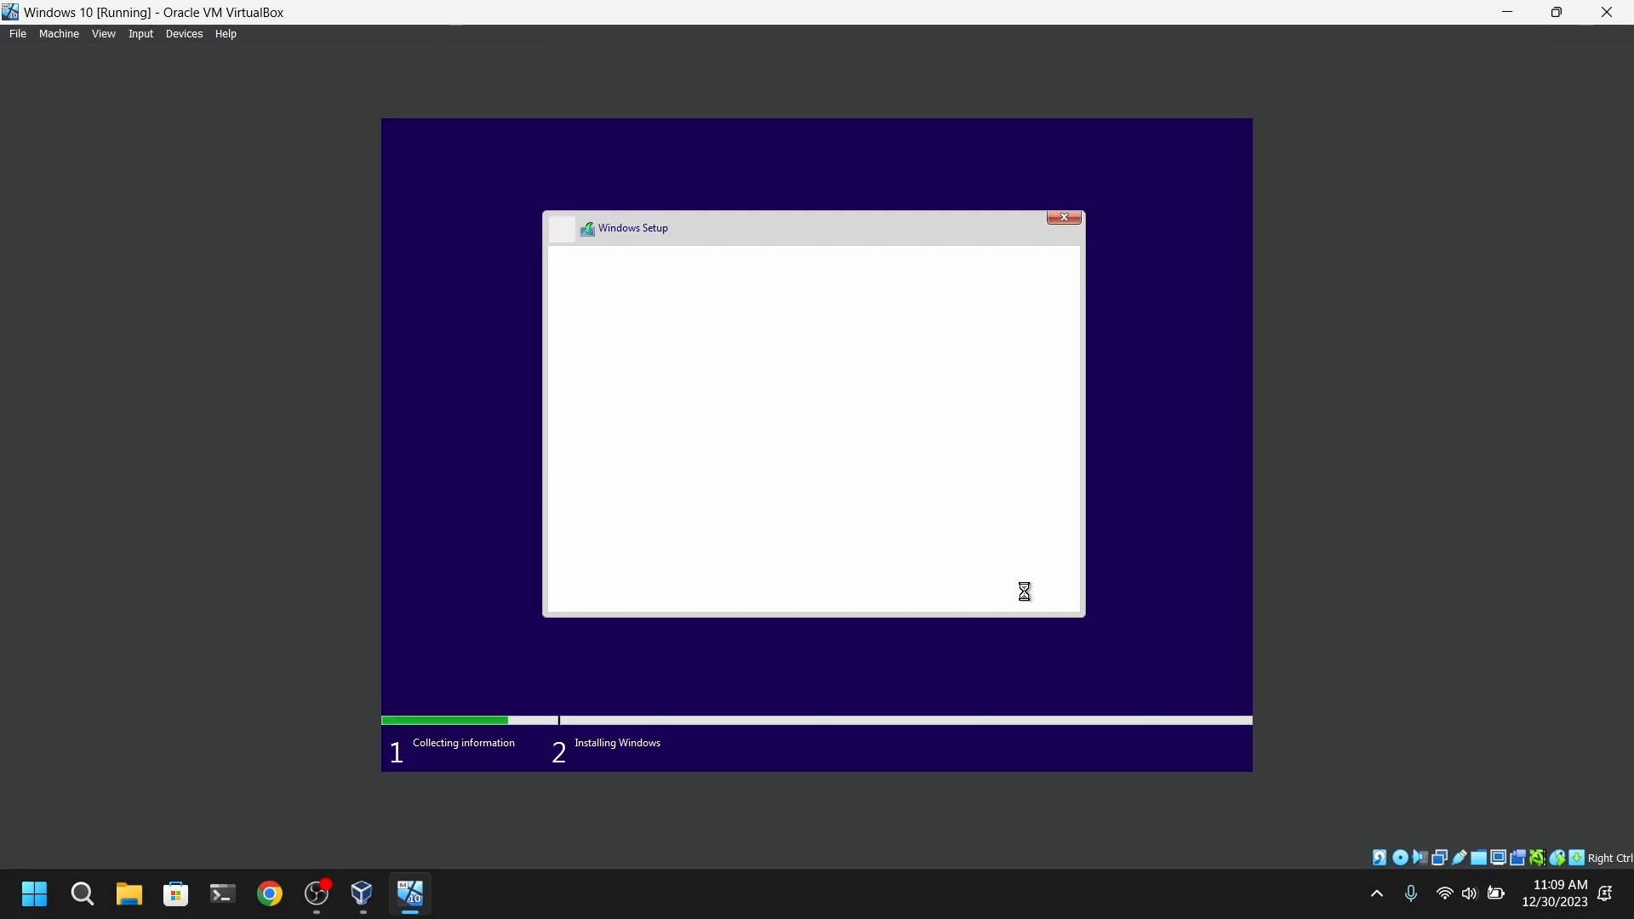